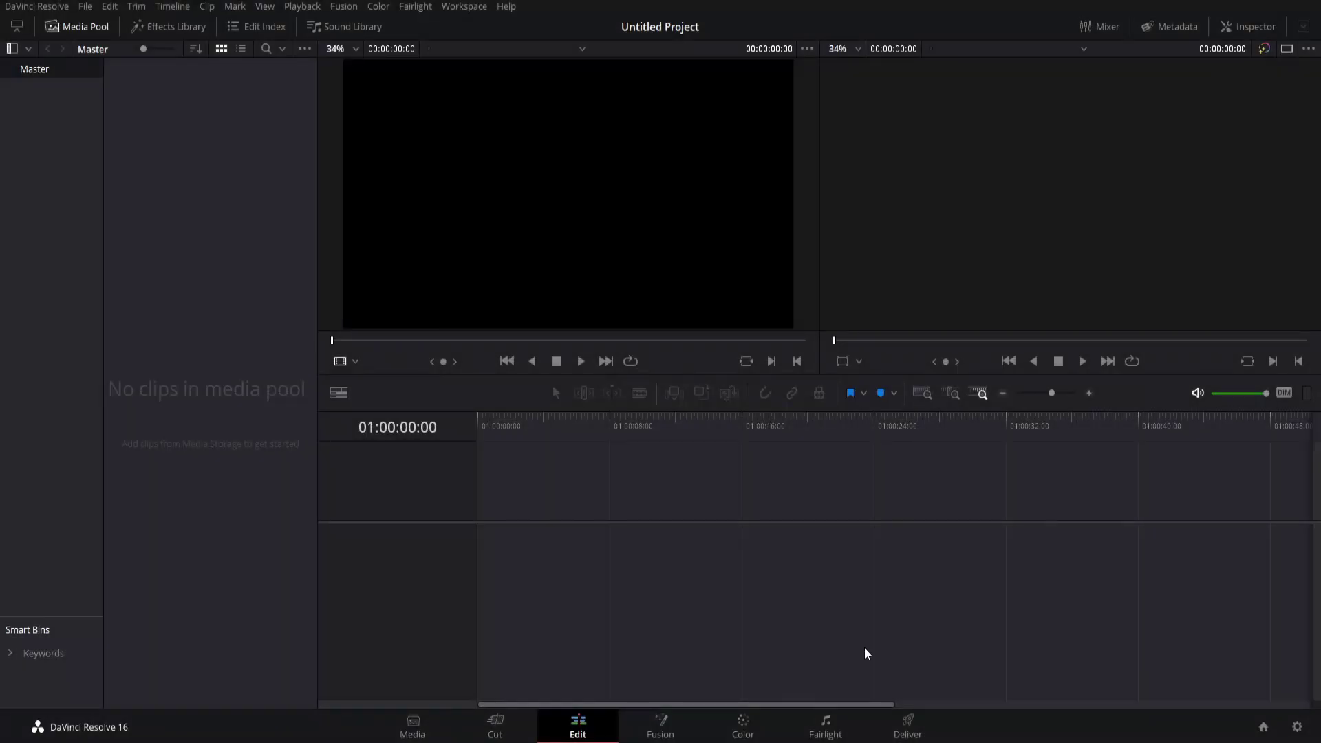
Switch to the Fairlight page and reopen the Sound Library panel with its free-library download offer.
{"action": "left_click", "coordinate": [847, 732]}
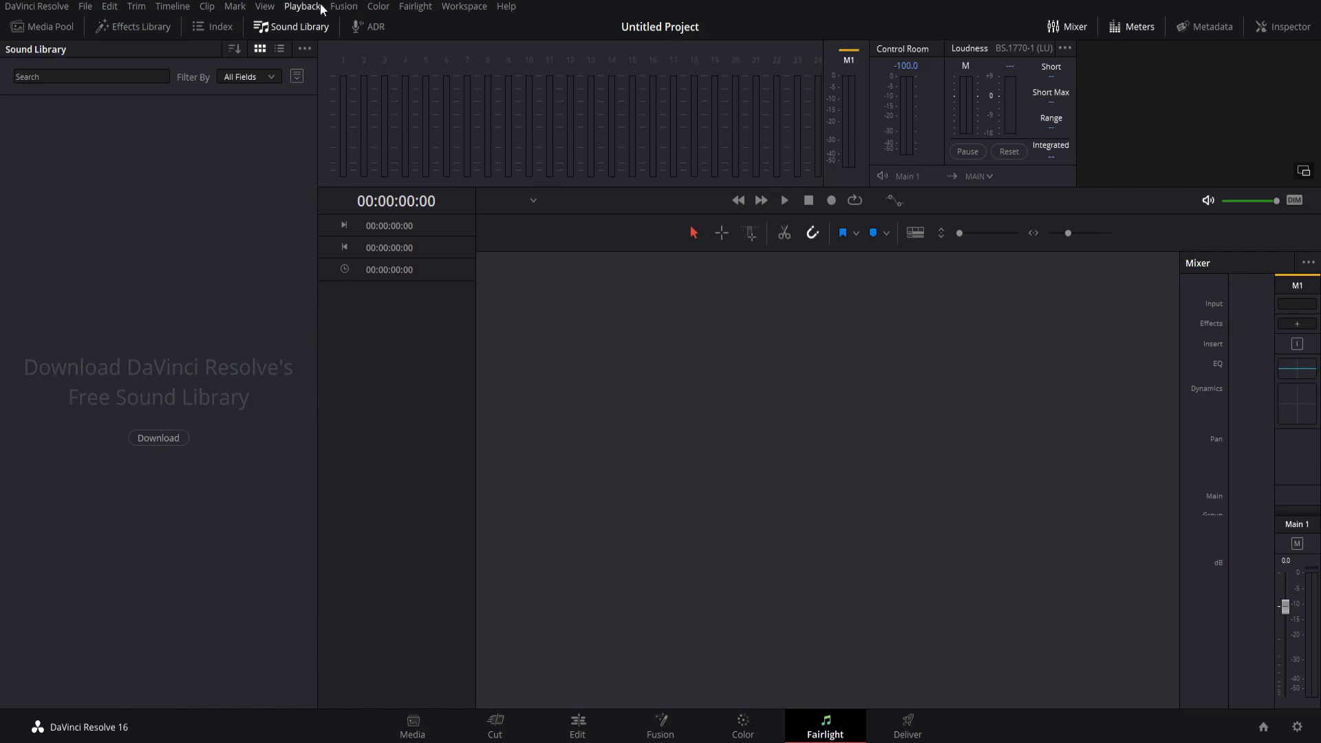
{"action": "left_click", "coordinate": [309, 28]}
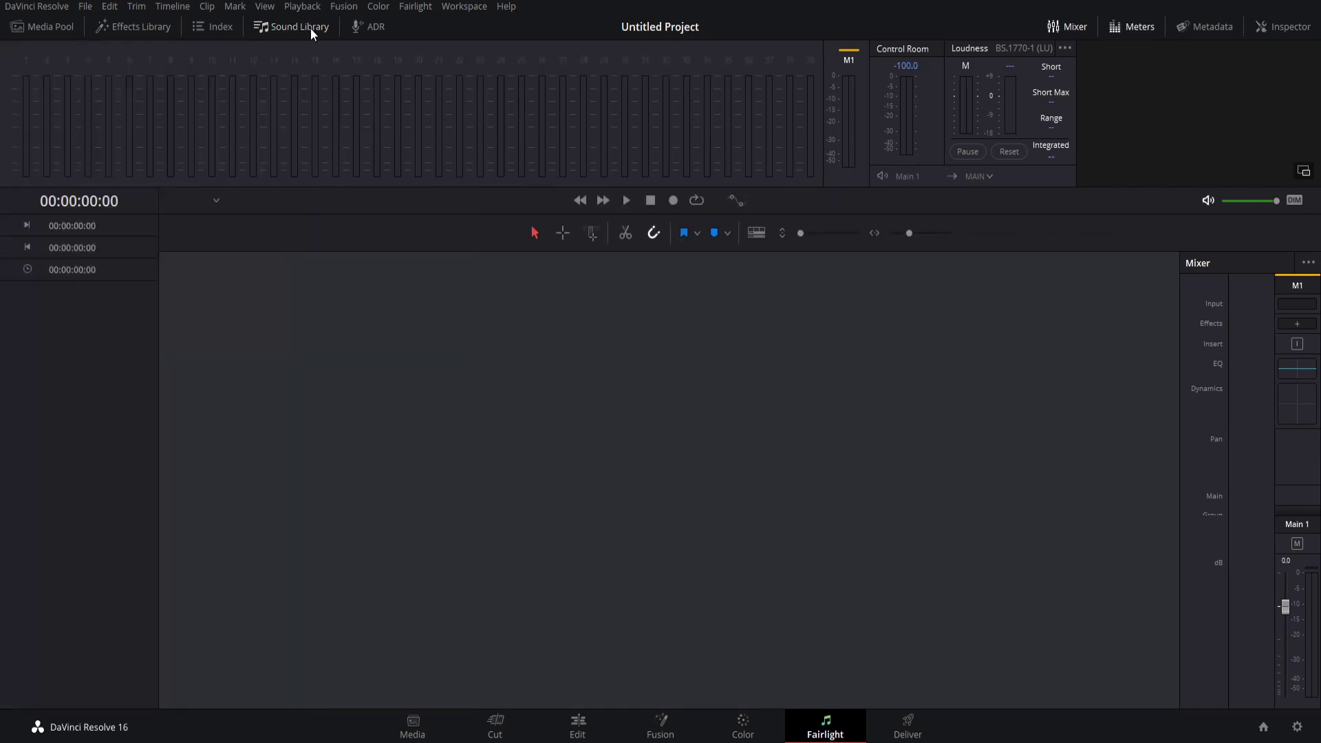
{"action": "left_click", "coordinate": [310, 27]}
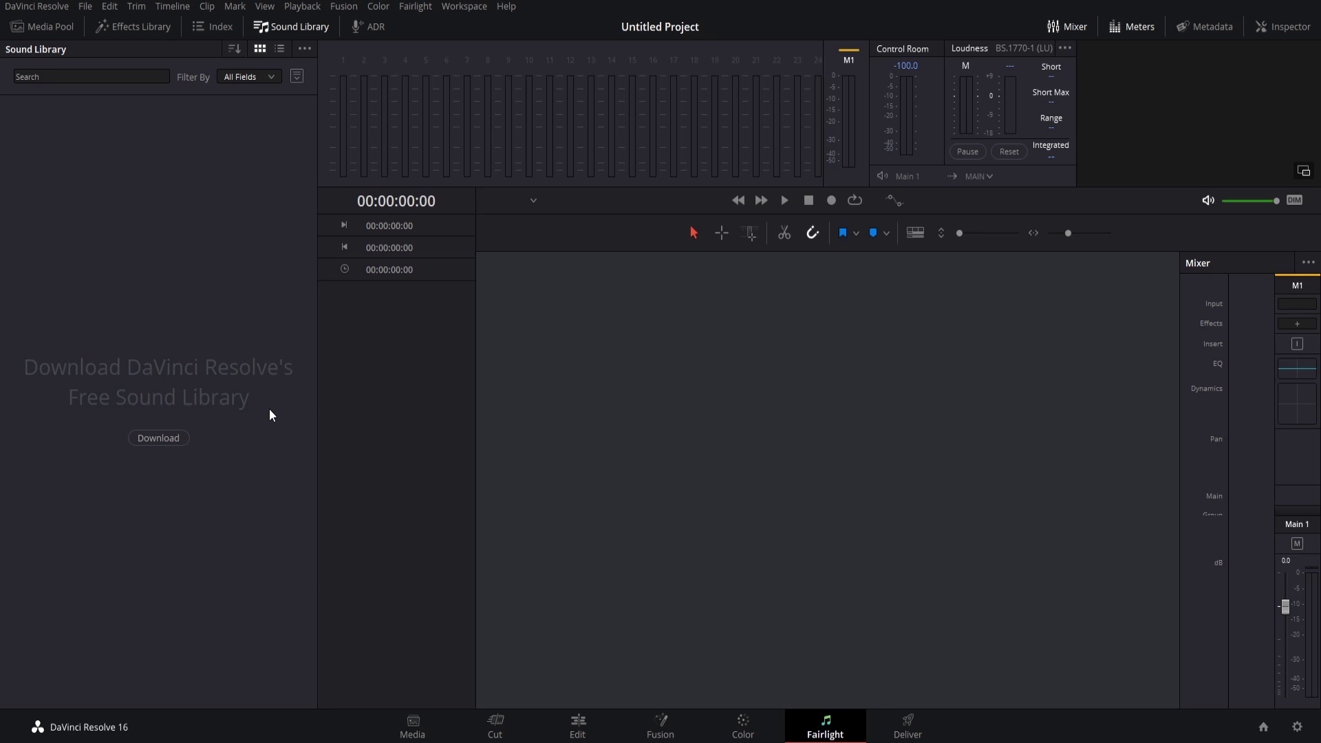
Find Fairlight Sound Library 1.0 in Latest Downloads on the Blackmagic site and download the Windows version.
{"action": "left_click", "coordinate": [159, 438]}
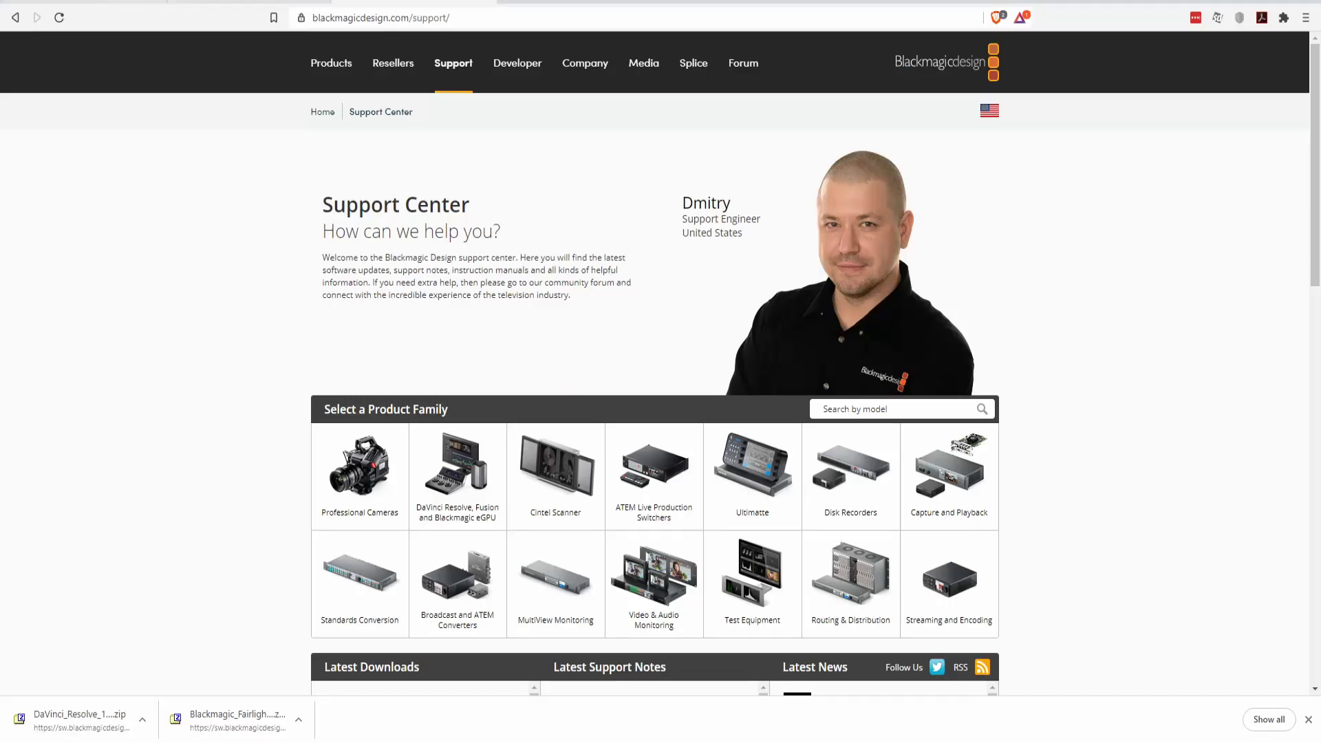
{"action": "key", "text": "ctrl+f"}
{"action": "type", "text": "fairlight sound library 1.0"}
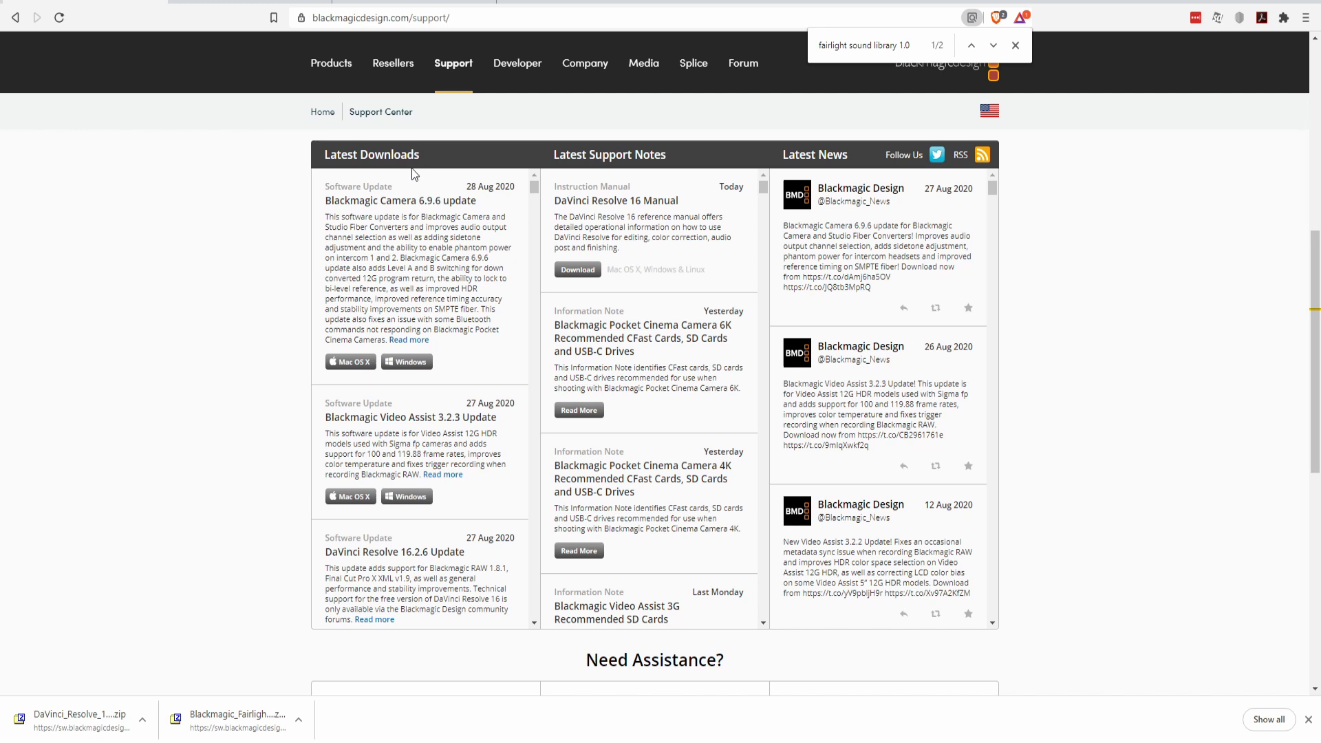
{"action": "key", "text": "Escape"}
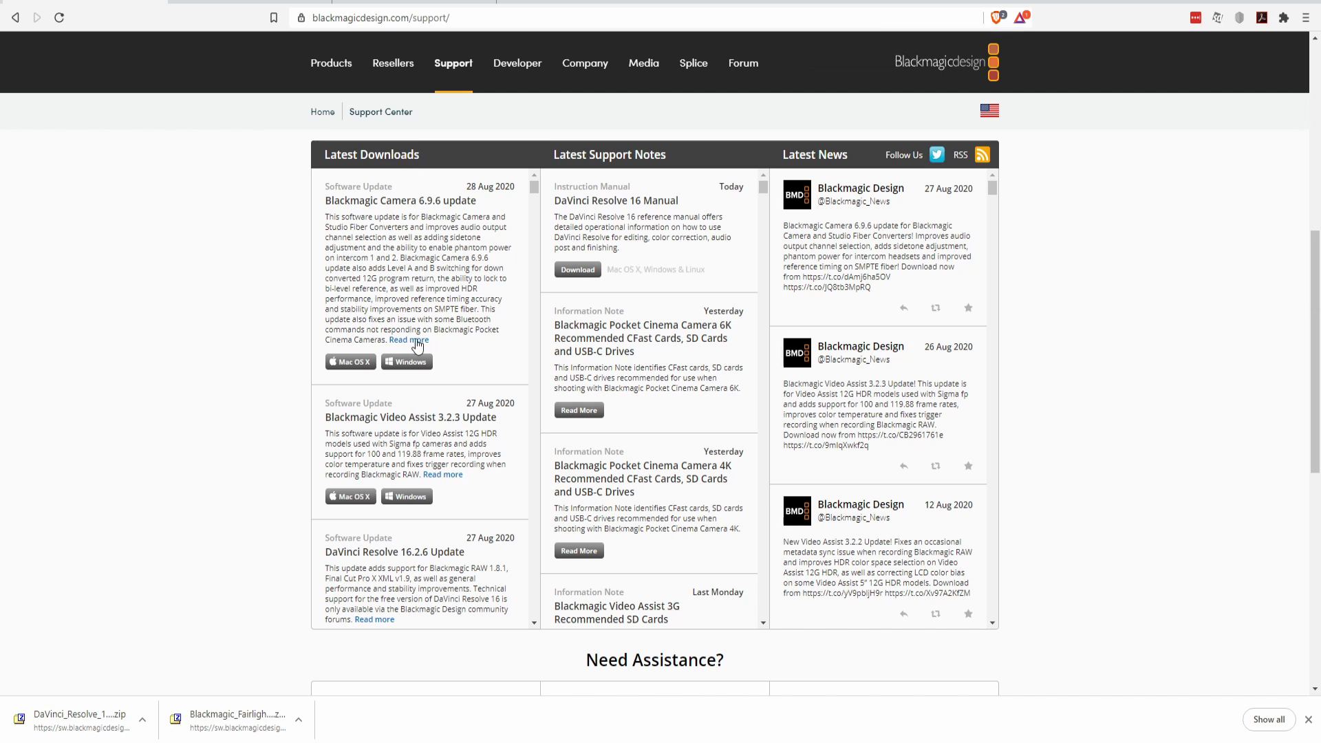
{"action": "key", "text": "ctrl+f"}
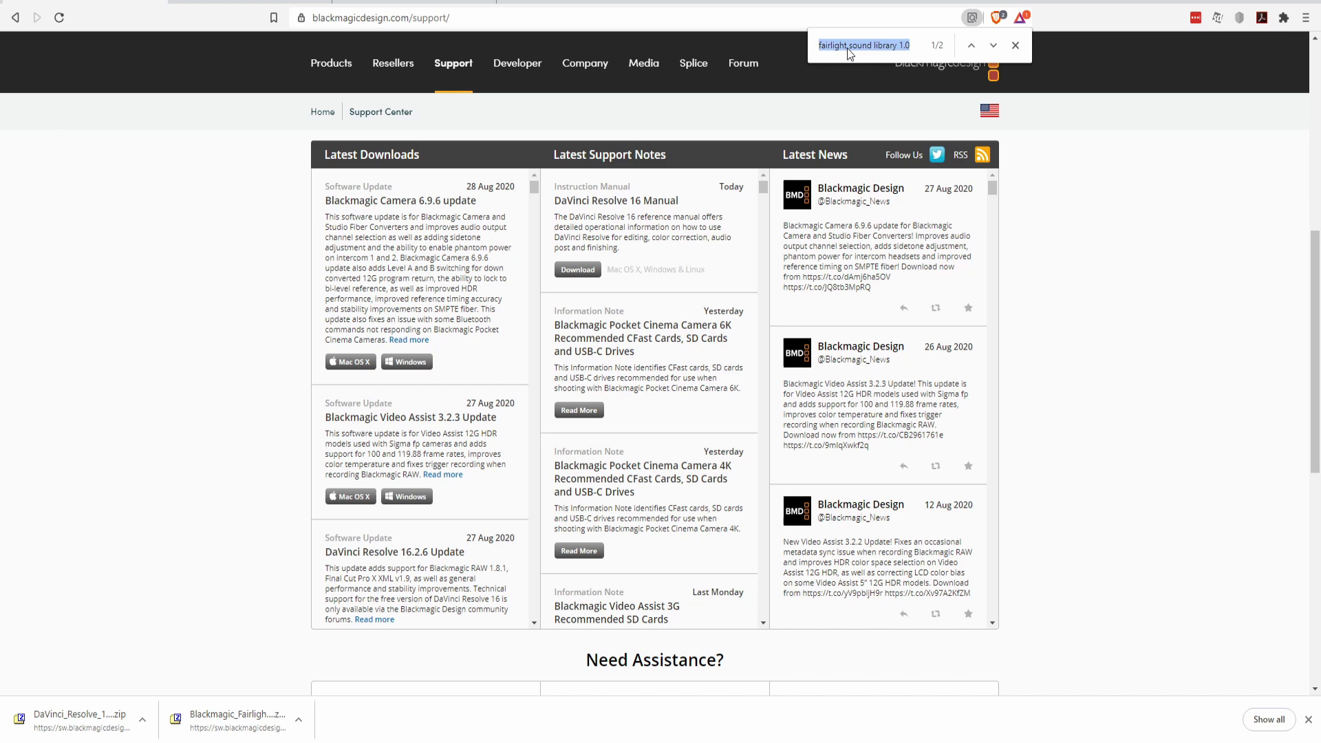
{"action": "left_click", "coordinate": [908, 50]}
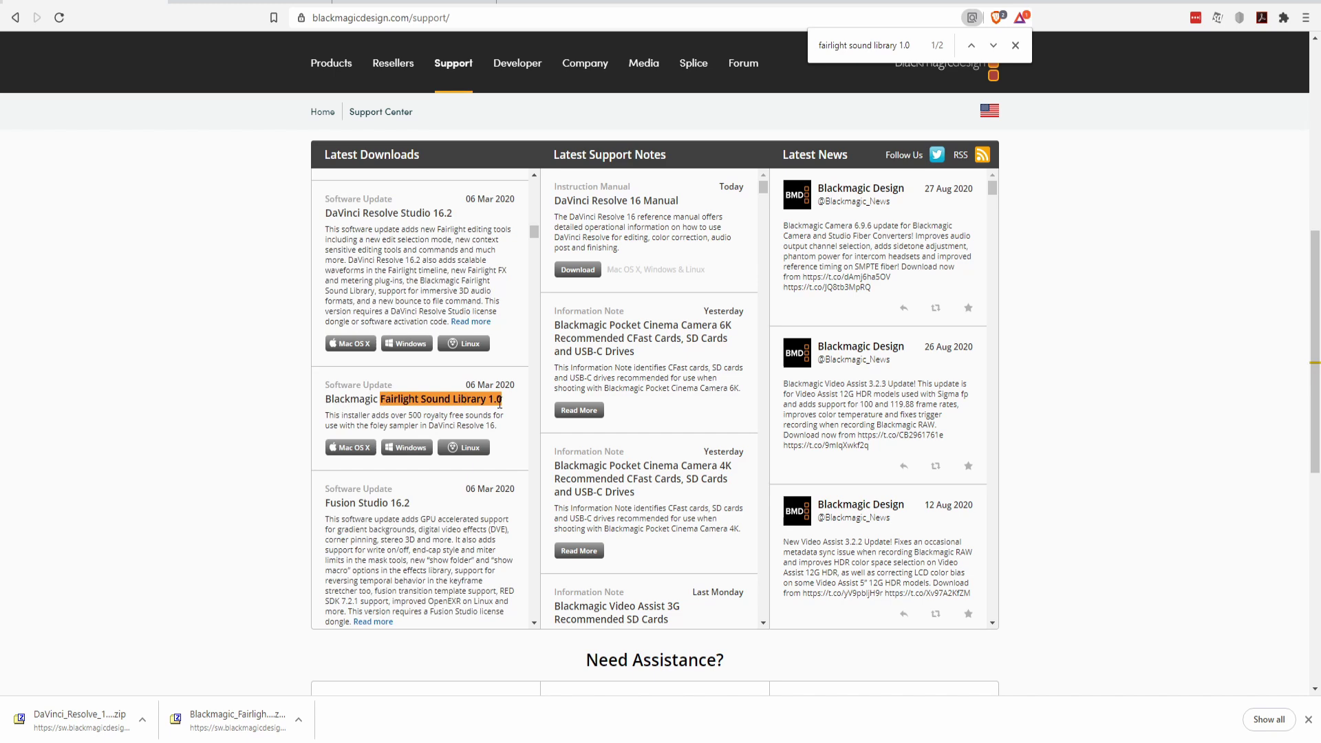
{"action": "left_click", "coordinate": [417, 451]}
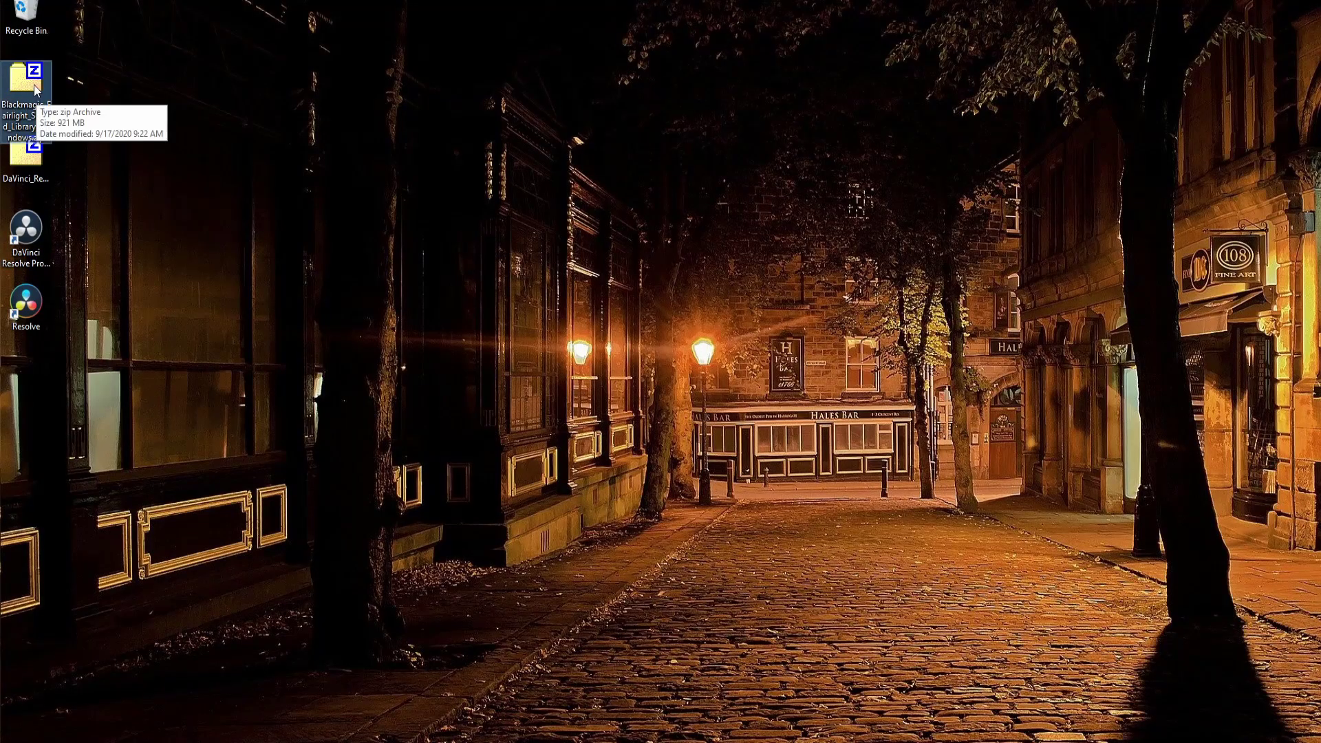
Open the sound library zip in 7-Zip and extract Blackmagic_Fairlight_Sound_Library_Windows.exe to the desktop.
{"action": "double_click", "coordinate": [34, 86]}
{"action": "left_click_drag", "start_coordinate": [158, 234], "coordinate": [375, 110]}
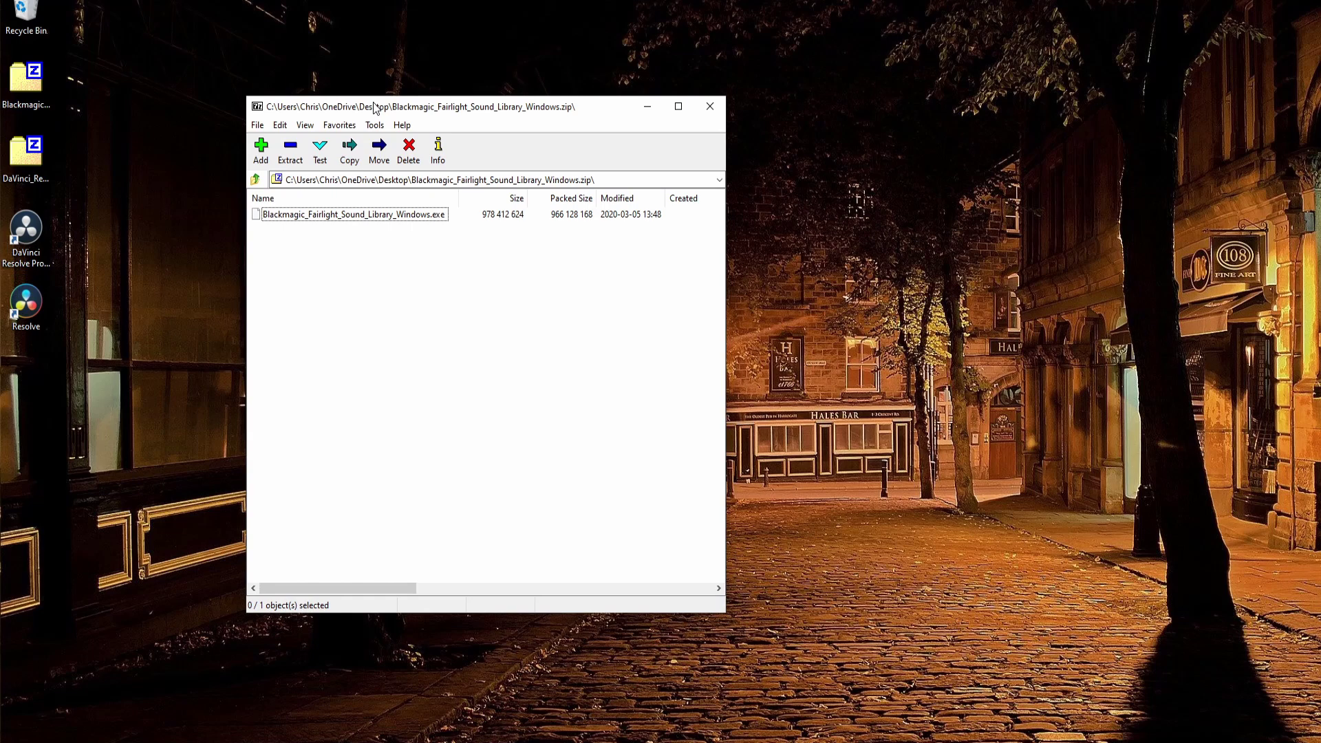
{"action": "double_click", "coordinate": [377, 217]}
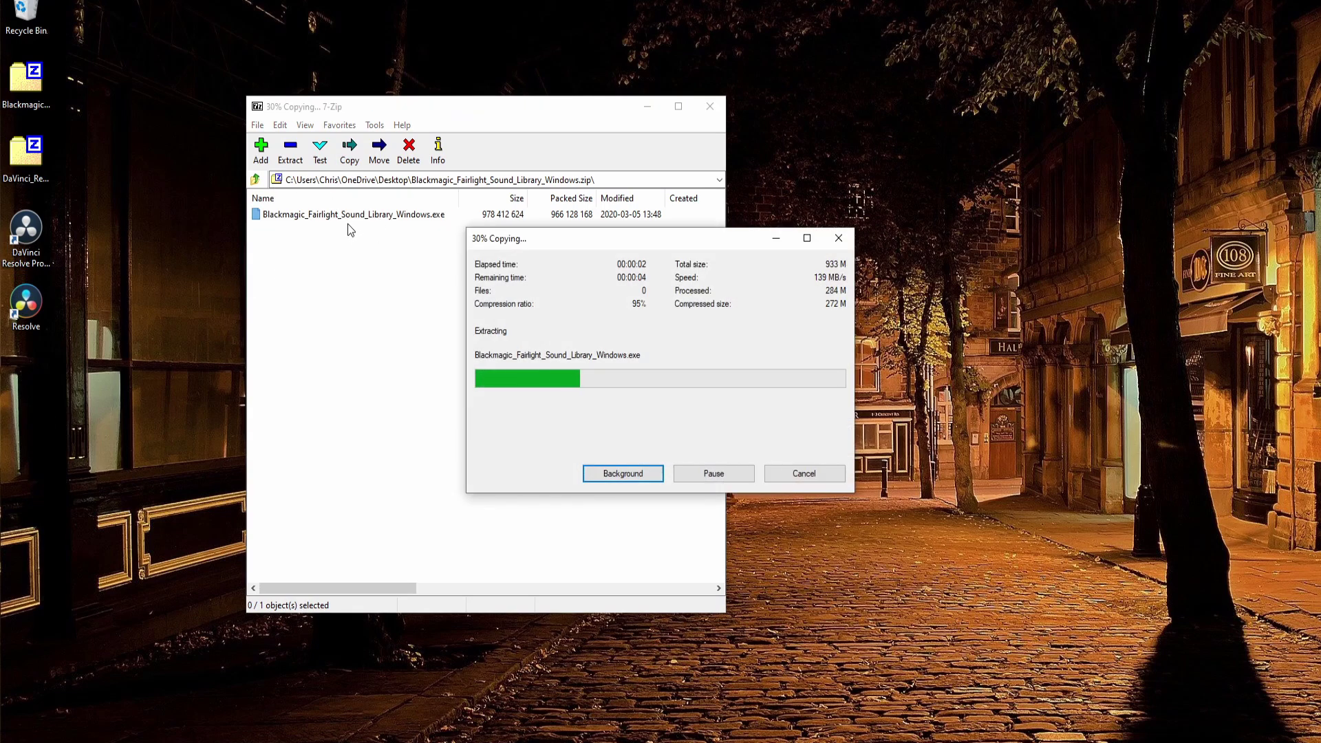
{"action": "left_click", "coordinate": [641, 106]}
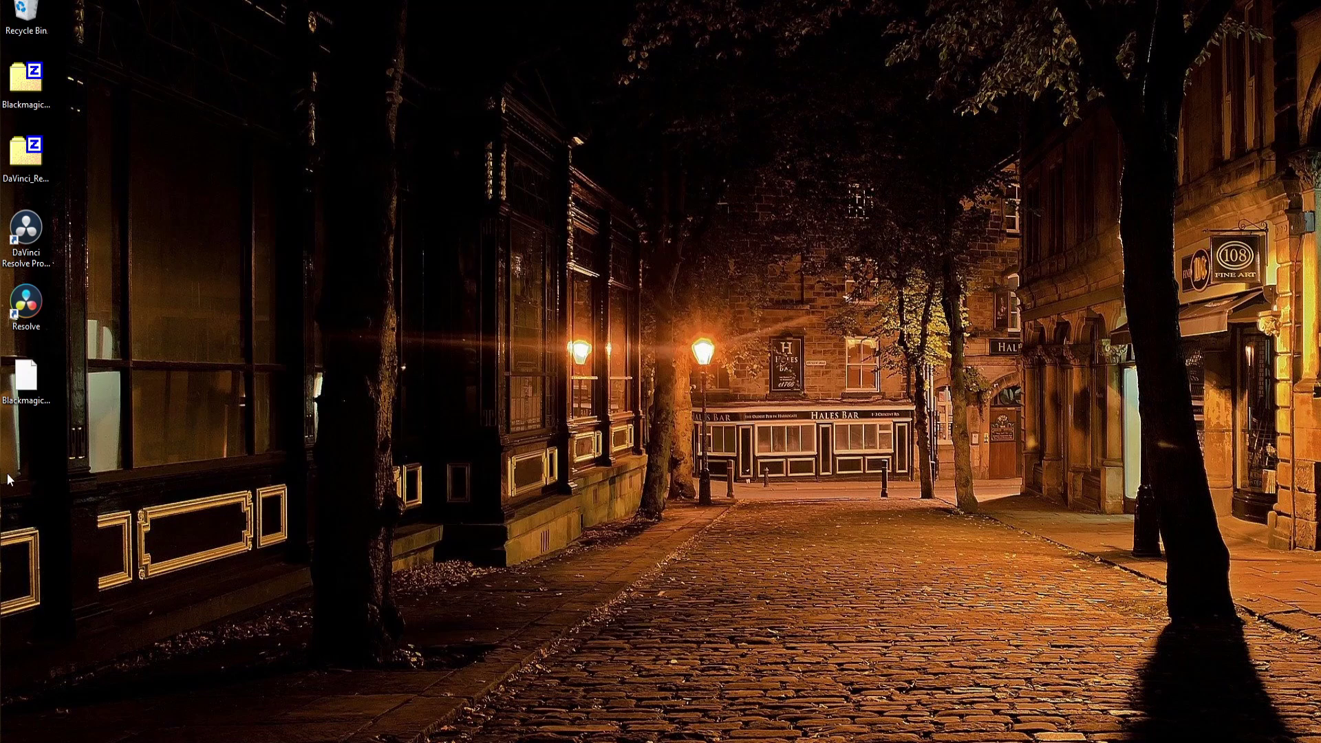
Run the installer, keep the default Fairlight Sound Library folder, accept the licence and install.
{"action": "double_click", "coordinate": [33, 391]}
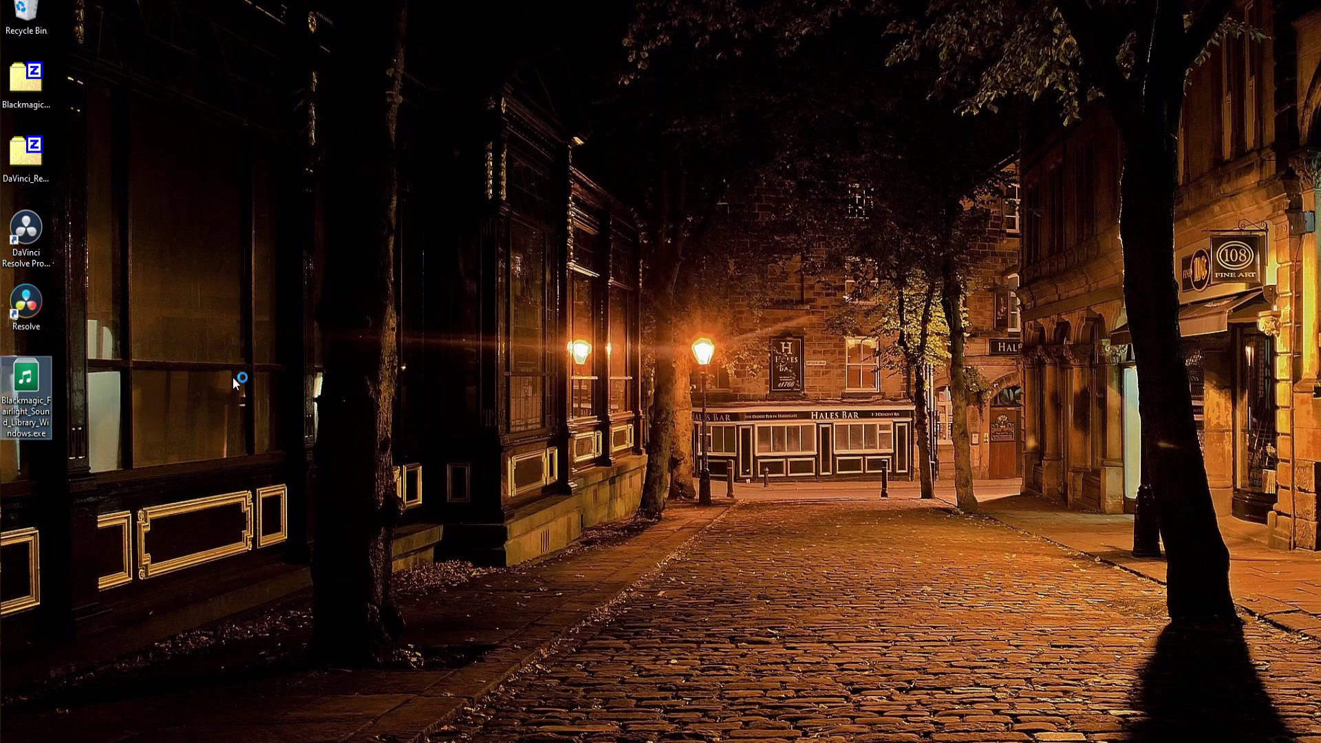
{"action": "left_click", "coordinate": [760, 504]}
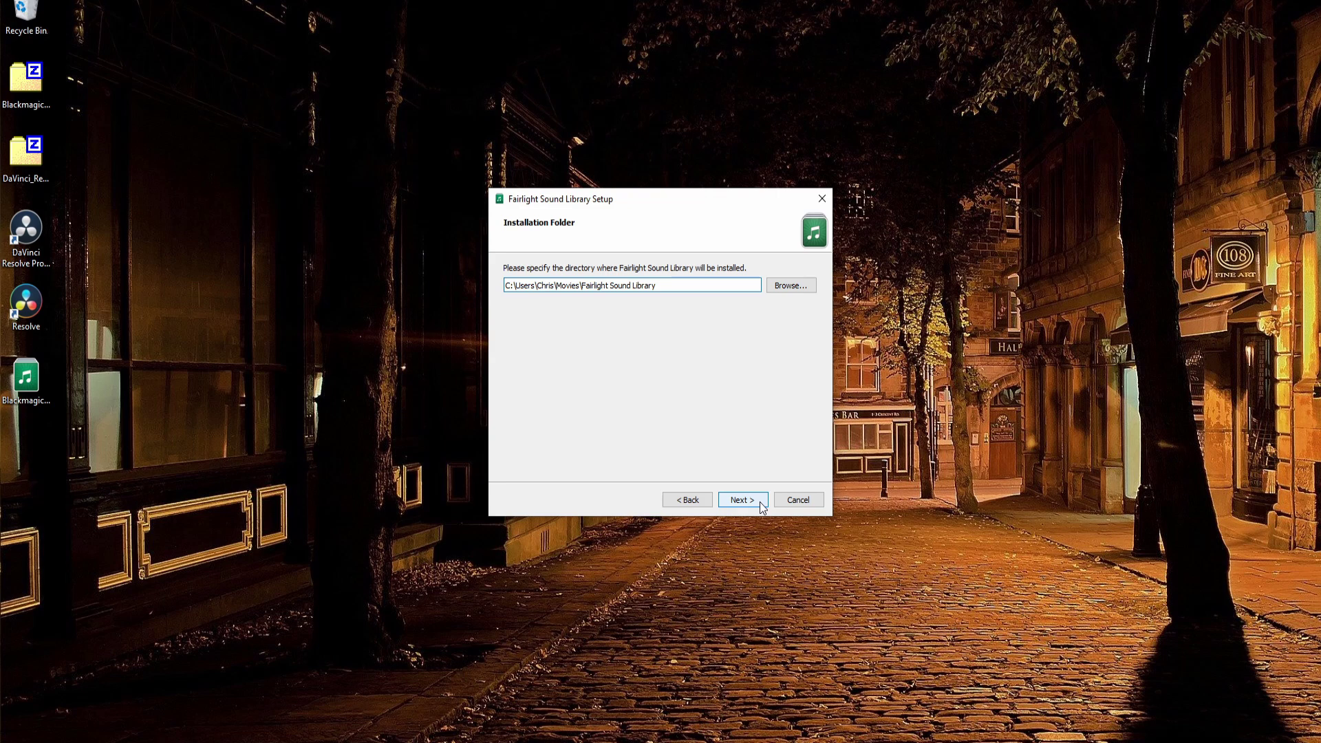
{"action": "left_click", "coordinate": [506, 285]}
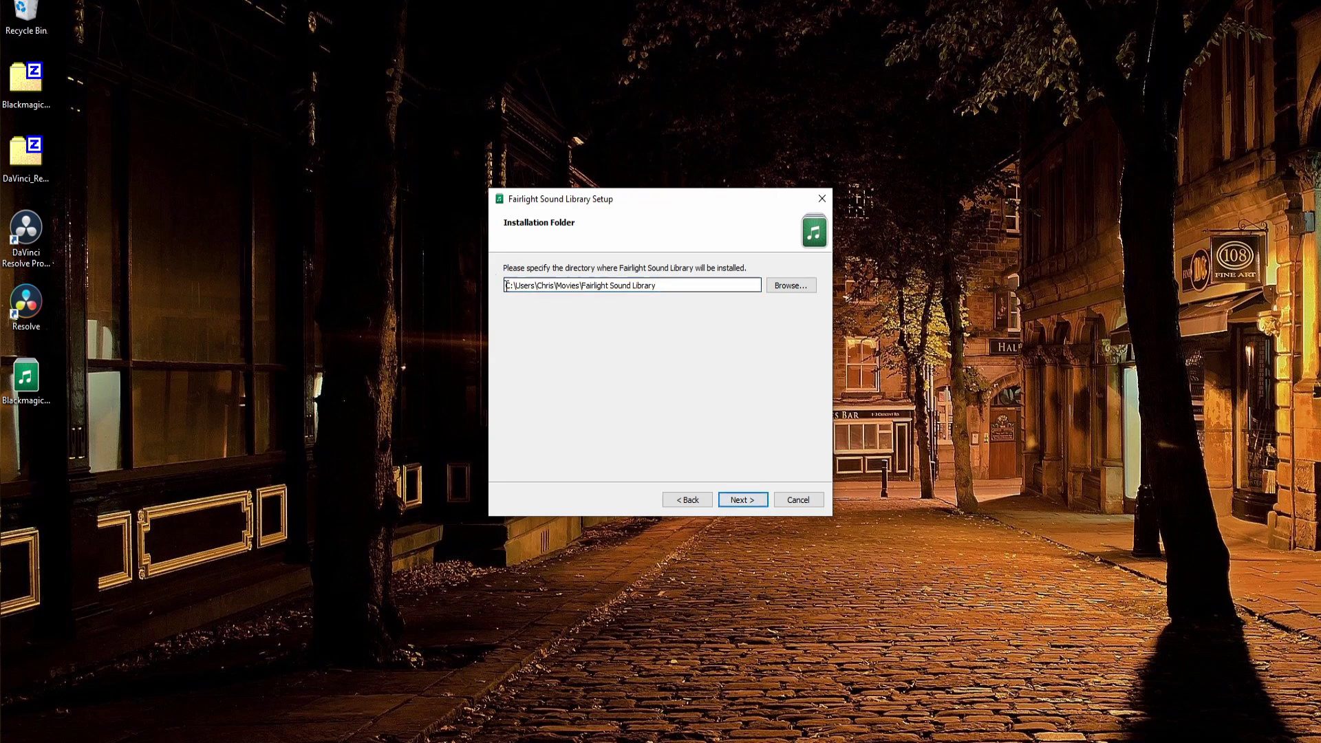
{"action": "left_click_drag", "start_coordinate": [506, 285], "coordinate": [688, 286]}
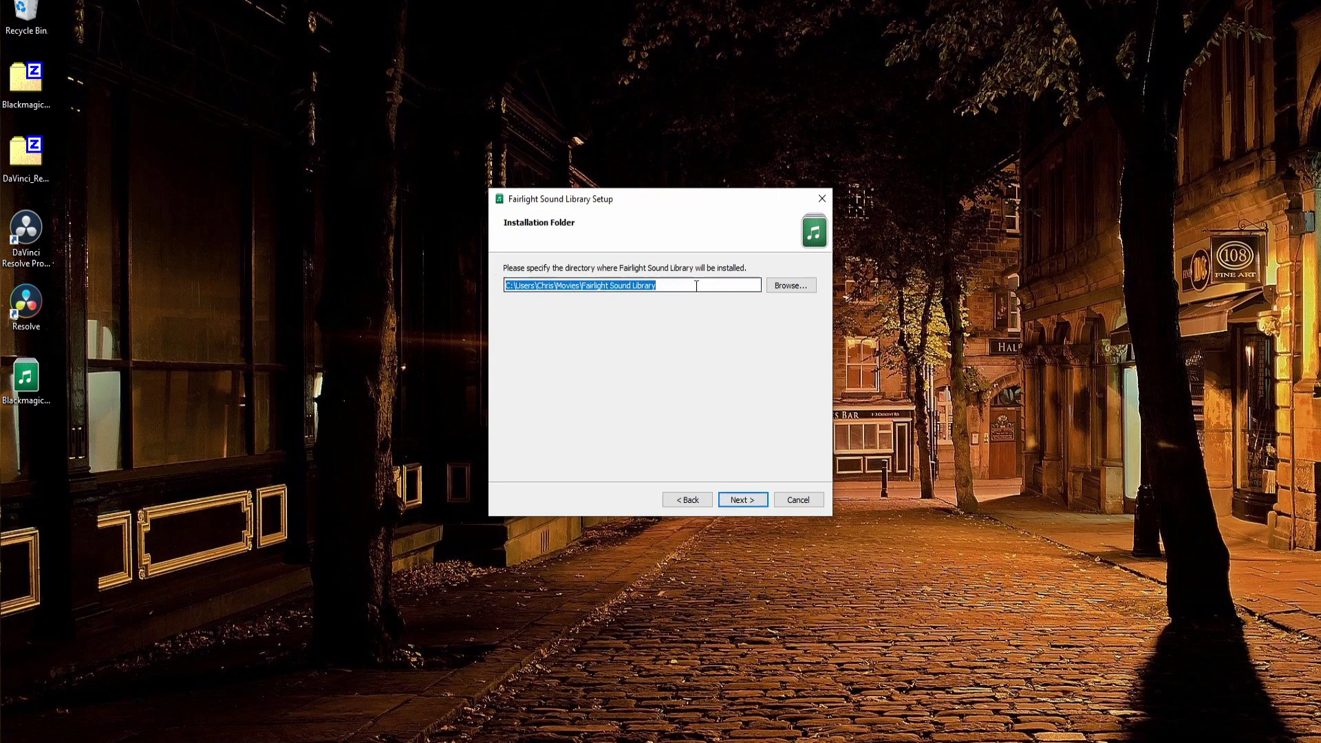
{"action": "left_click", "coordinate": [560, 286]}
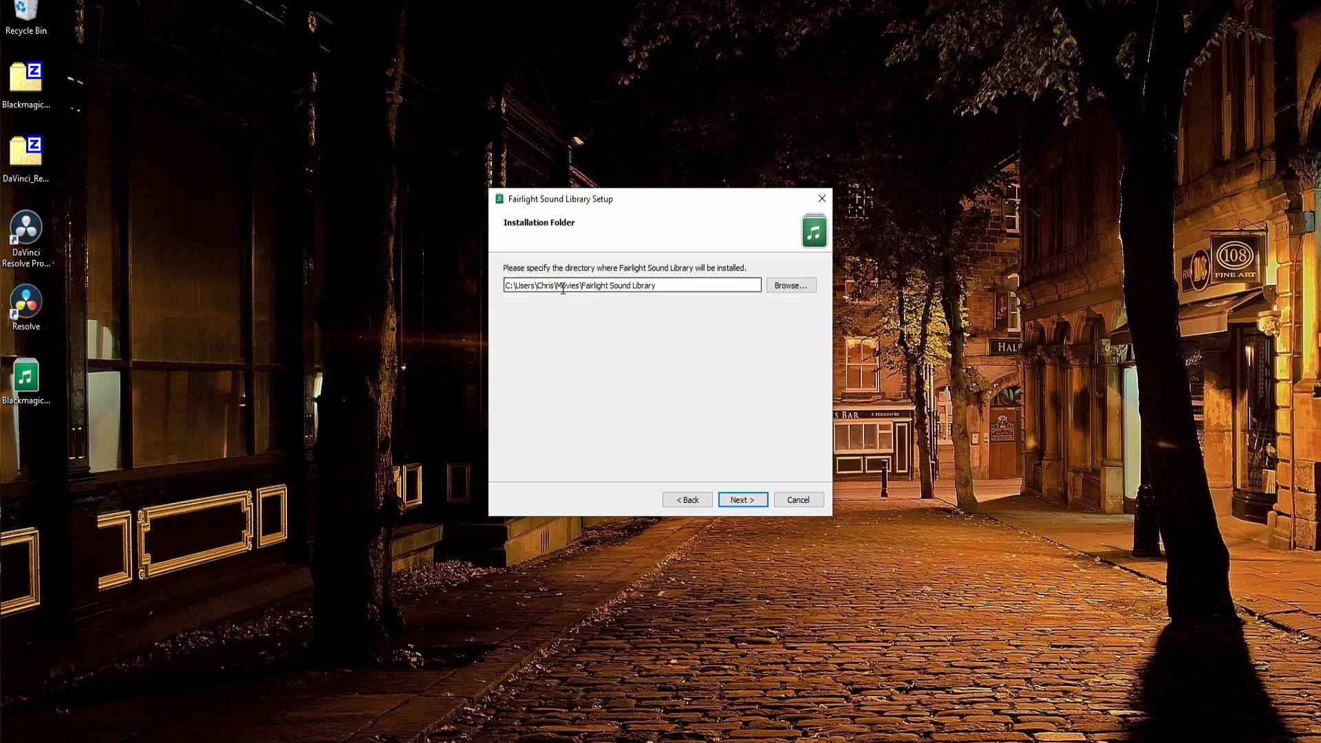
{"action": "left_click", "coordinate": [750, 502]}
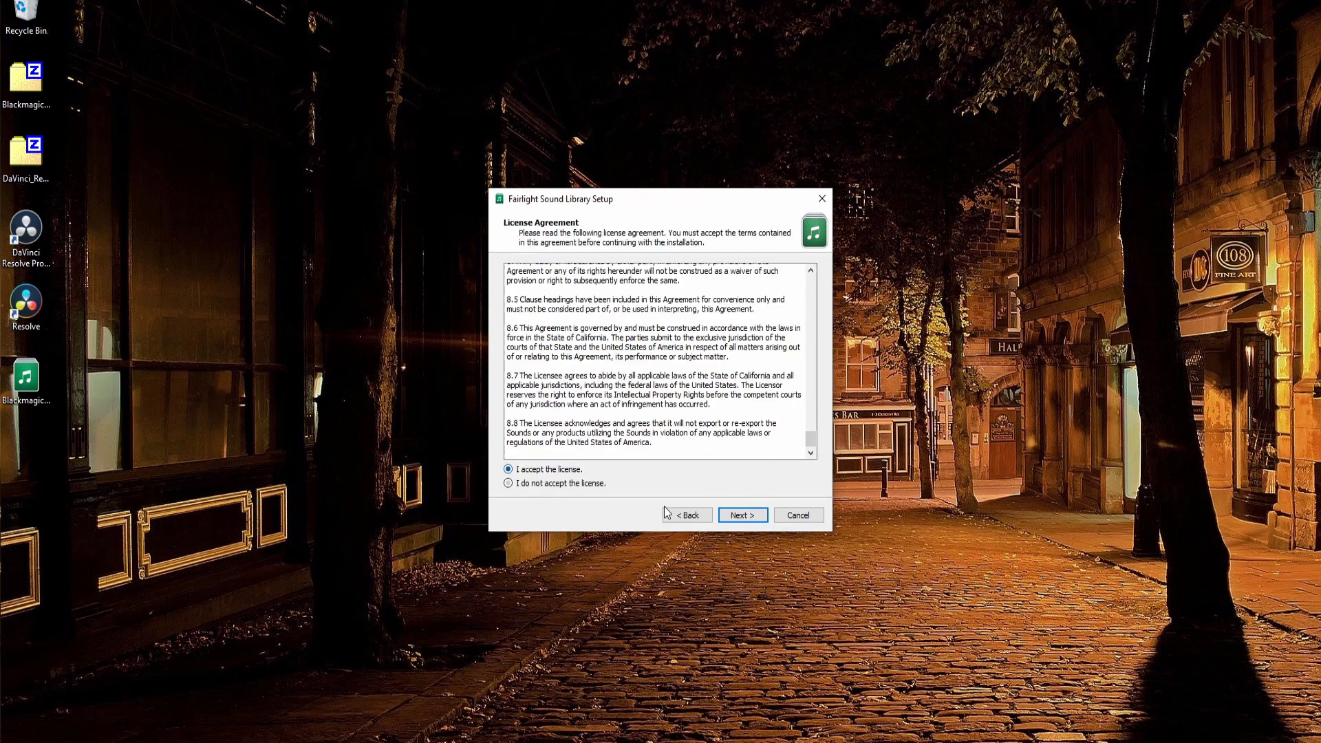
{"action": "left_click", "coordinate": [753, 517]}
{"action": "left_click", "coordinate": [754, 522]}
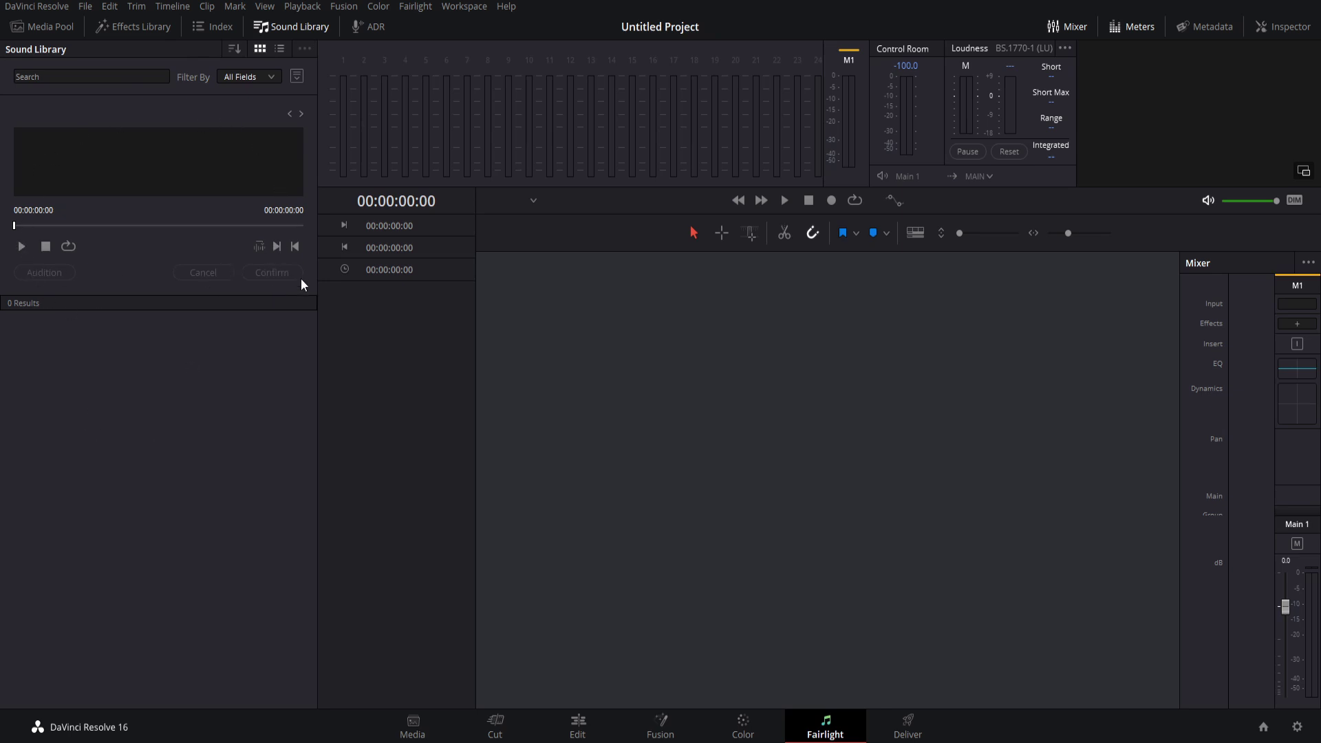
Search the Sound Library for 'ant' across all fields and audition Ants Scurrying About.M.
{"action": "left_click", "coordinate": [134, 79]}
{"action": "type", "text": "ant"}
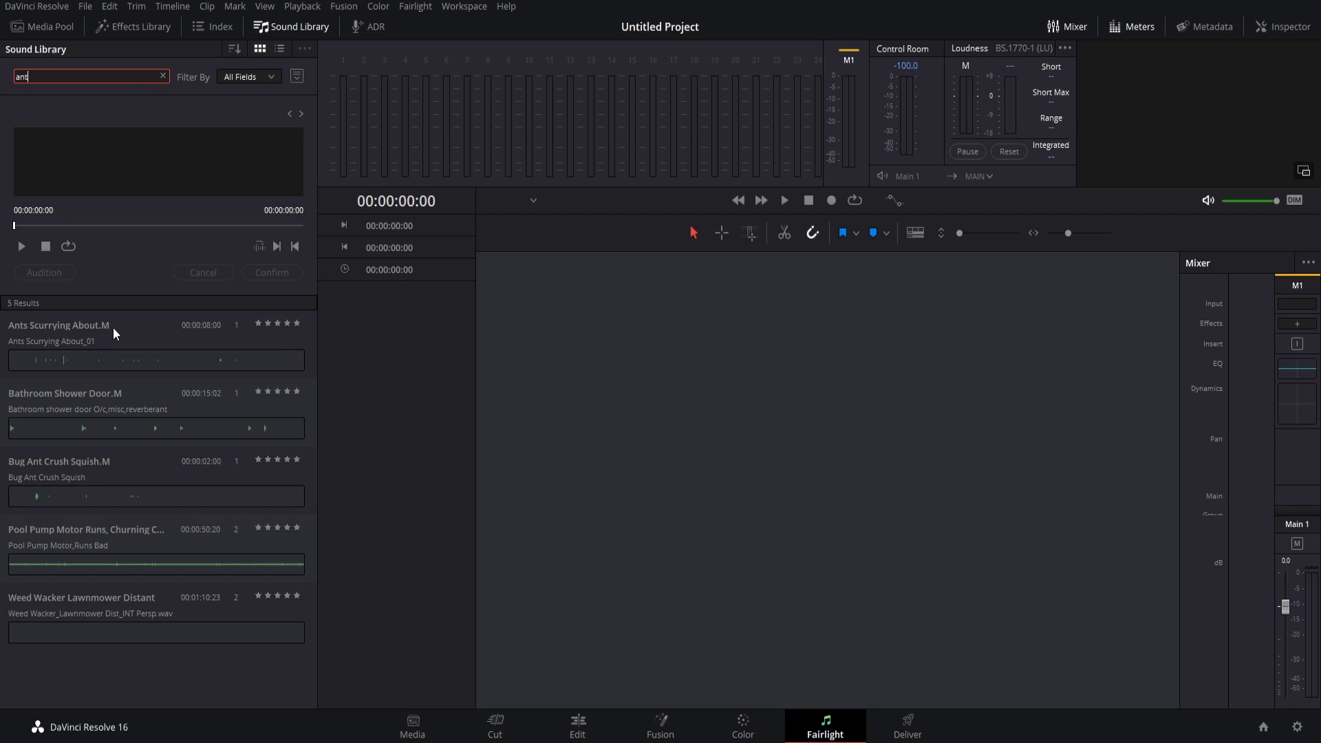
{"action": "left_click", "coordinate": [228, 76]}
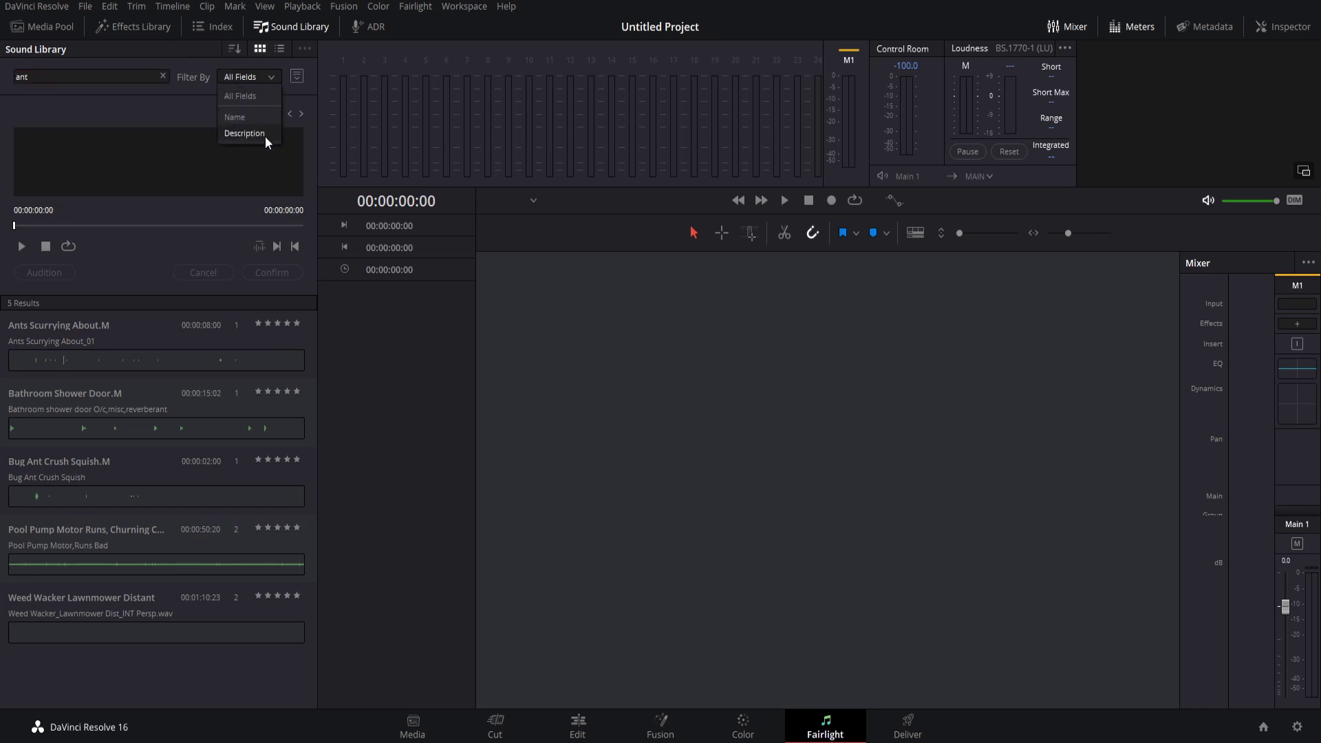
{"action": "left_click", "coordinate": [179, 130]}
{"action": "left_click", "coordinate": [107, 338]}
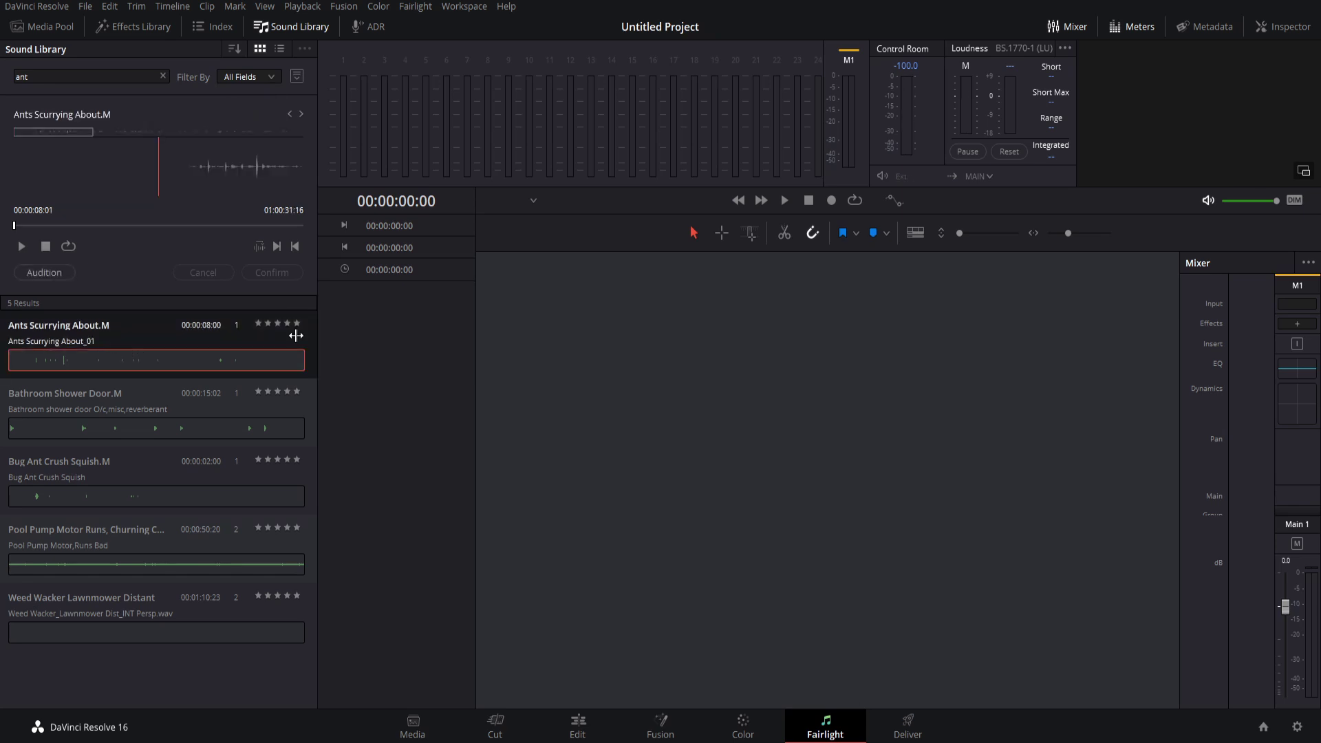
{"action": "left_click", "coordinate": [21, 246]}
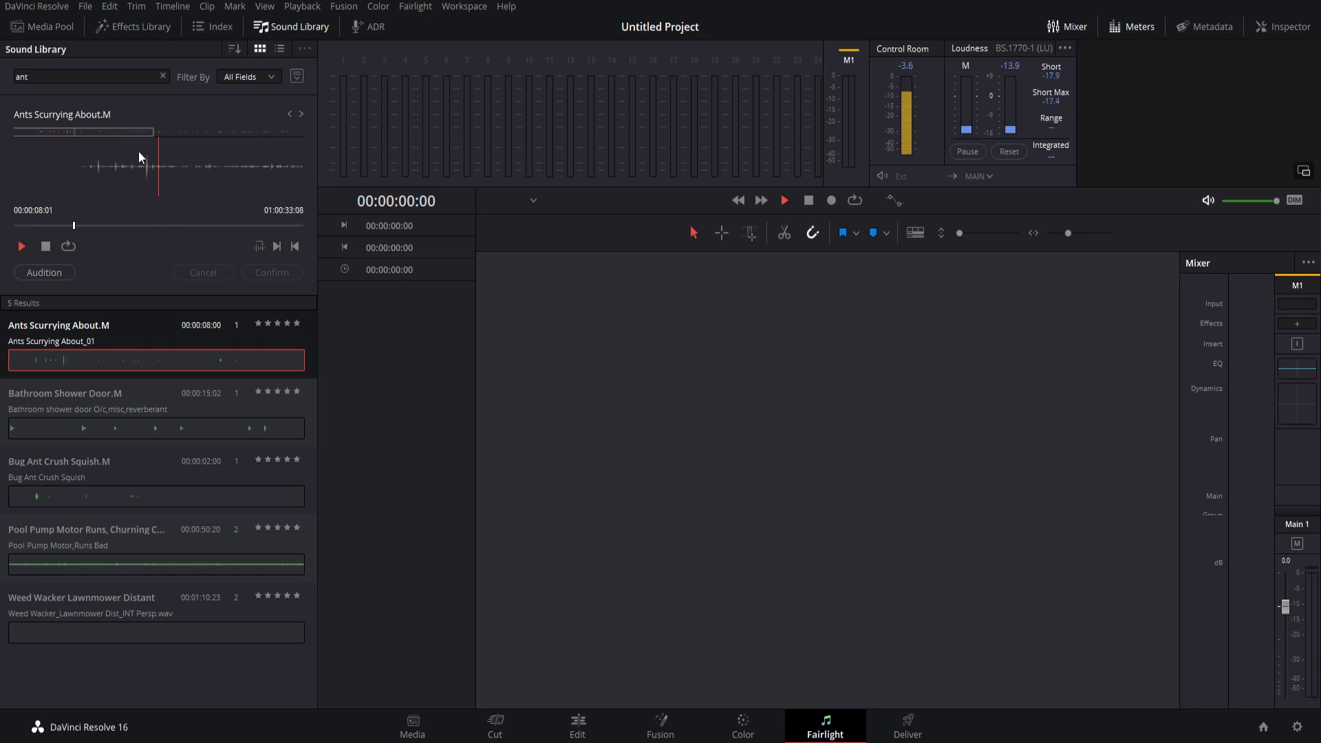
Stop the preview and drag Ants Scurrying About.M onto Audio 1 of a new Timeline 1.
{"action": "left_click", "coordinate": [46, 246]}
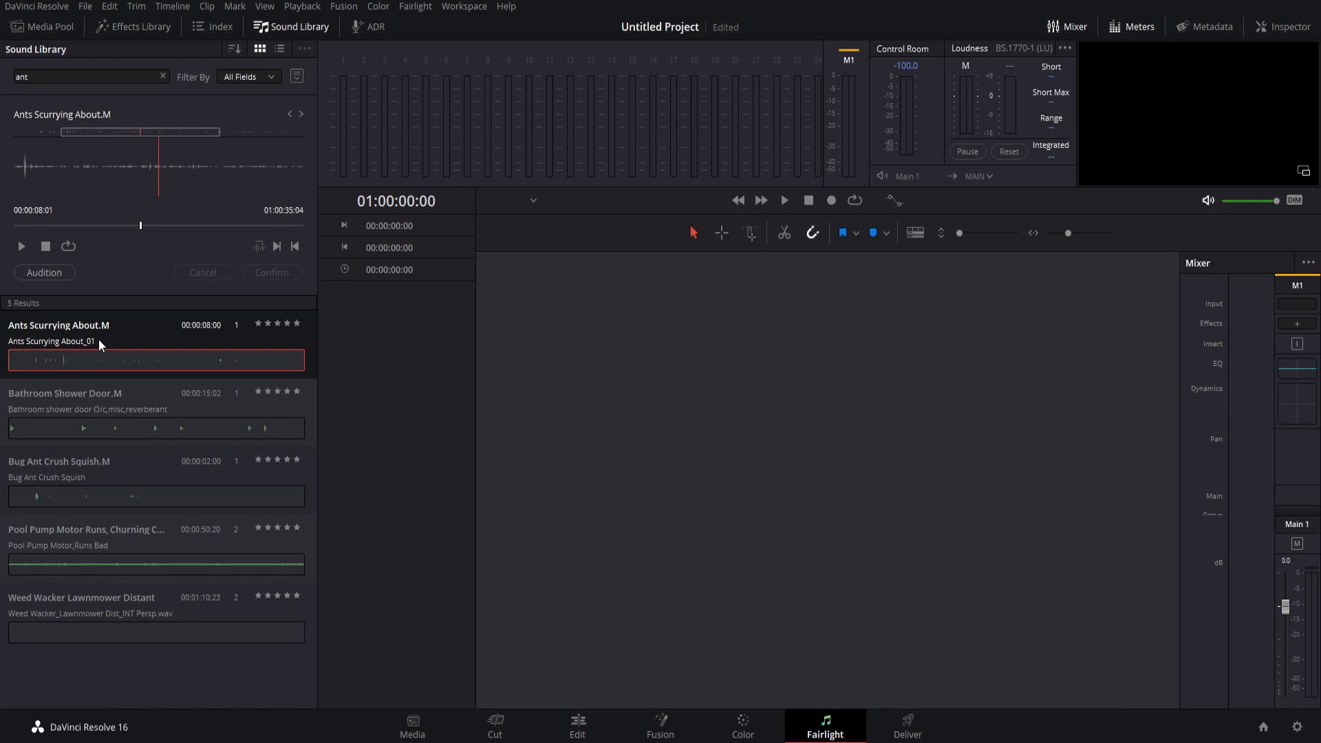
{"action": "left_click_drag", "start_coordinate": [112, 333], "coordinate": [481, 300]}
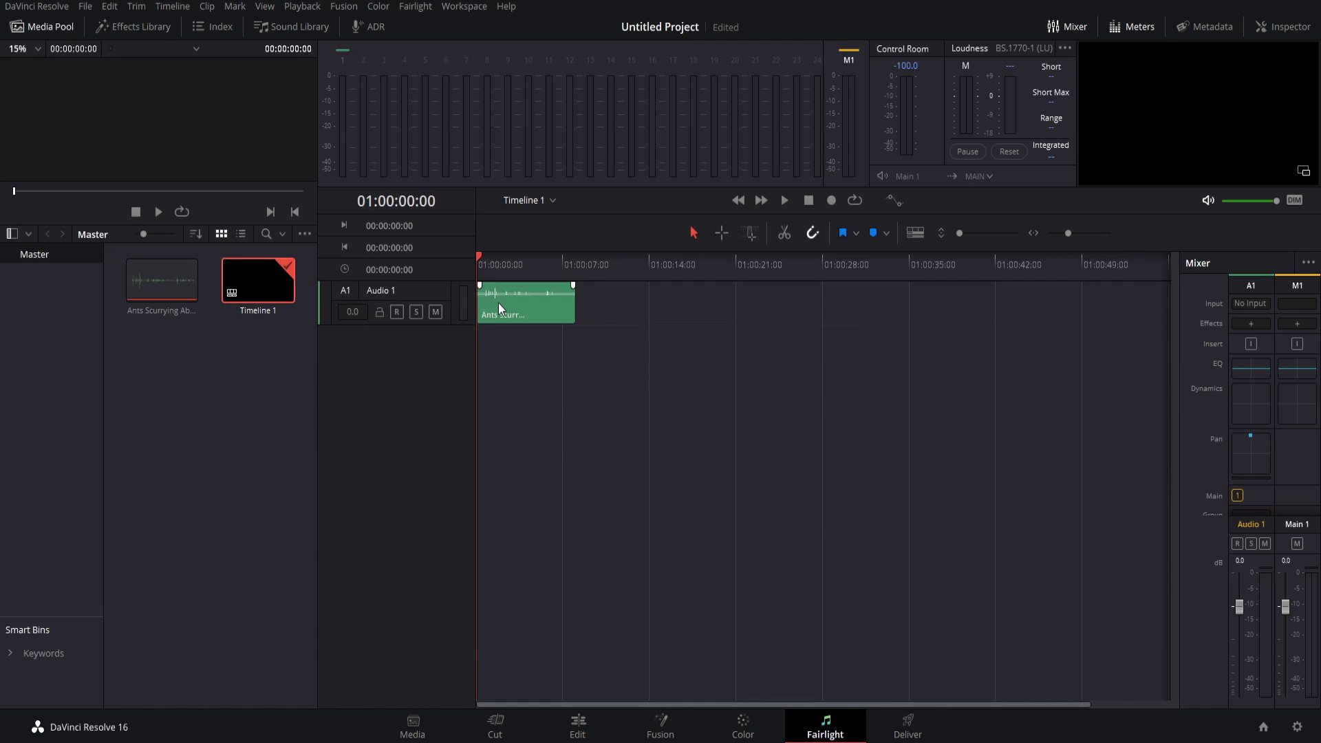
{"action": "left_click", "coordinate": [499, 304]}
{"action": "left_click", "coordinate": [613, 609]}
Open the library's Media Files folder in Explorer and widen the Name column to read all 515 .wav names.
{"action": "mouse_move", "coordinate": [387, 741]}
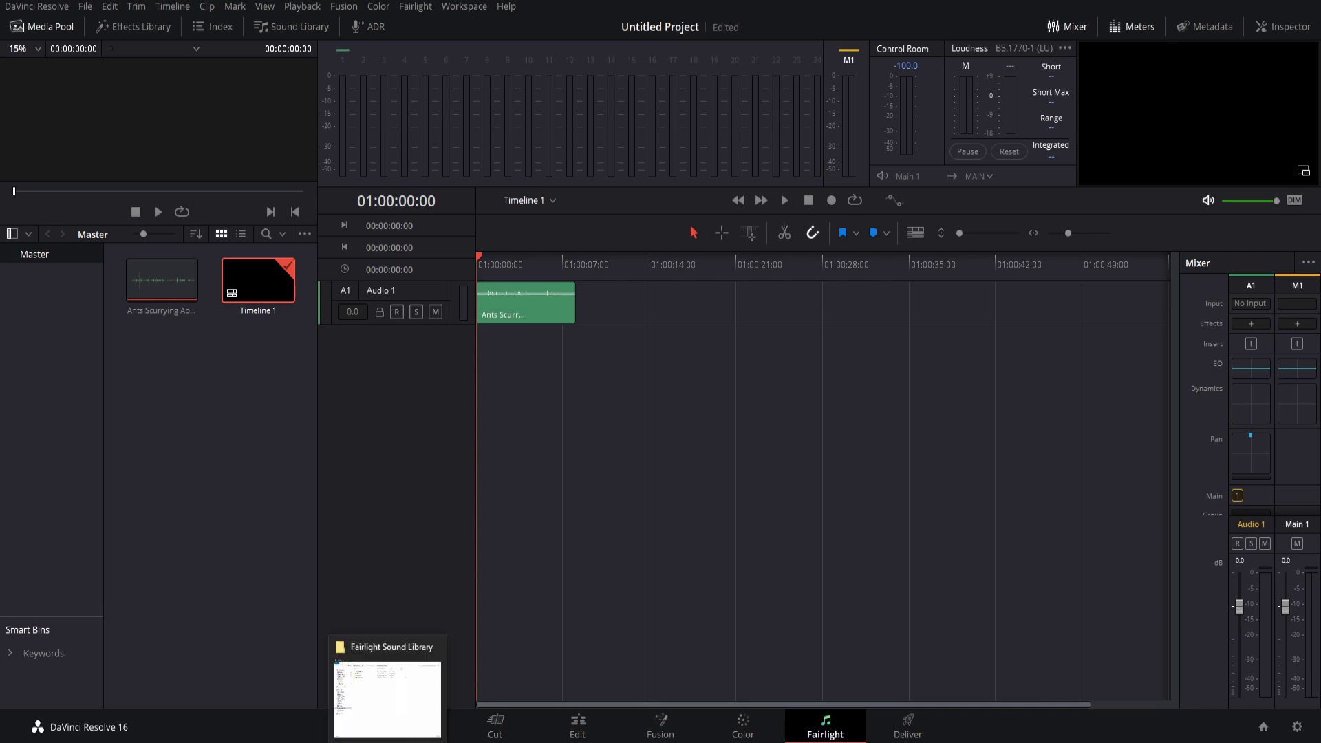
{"action": "left_click", "coordinate": [387, 742]}
{"action": "left_click", "coordinate": [538, 110]}
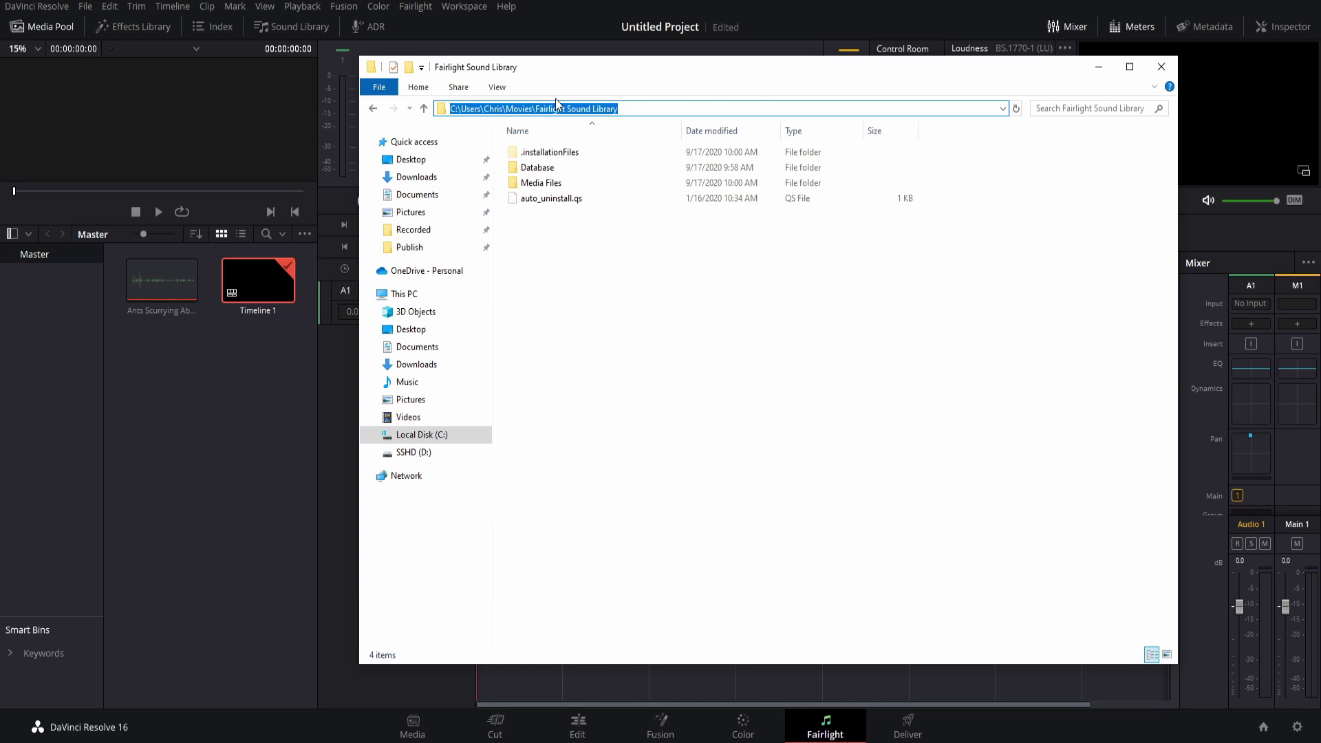
{"action": "left_click", "coordinate": [618, 272]}
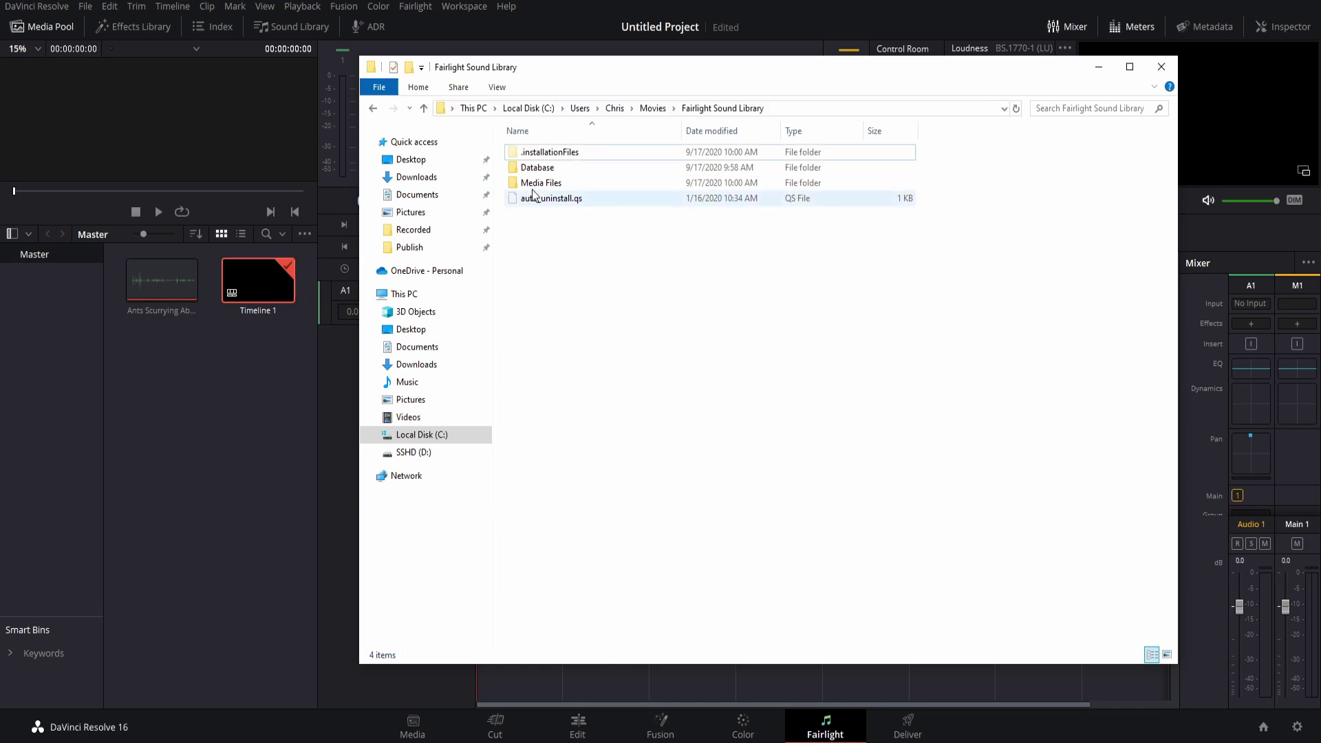
{"action": "double_click", "coordinate": [542, 184]}
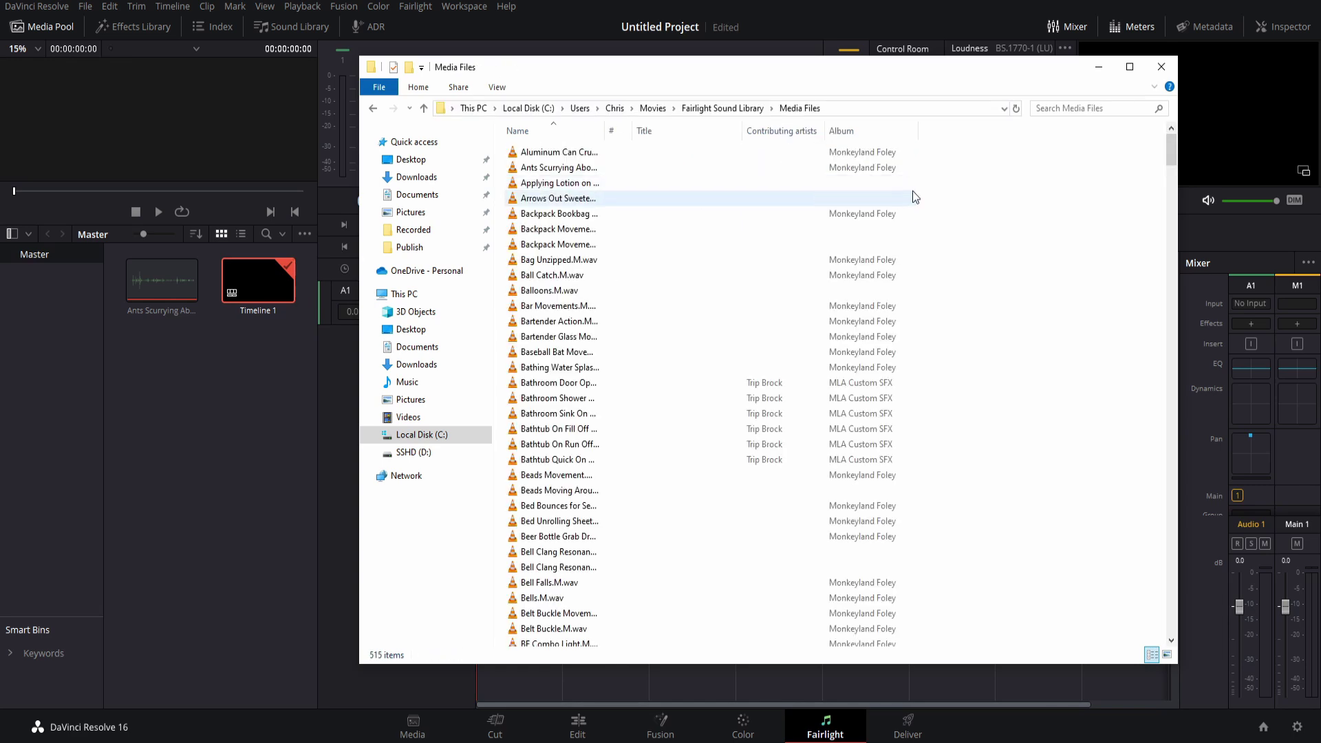
{"action": "left_click_drag", "start_coordinate": [605, 131], "coordinate": [785, 132]}
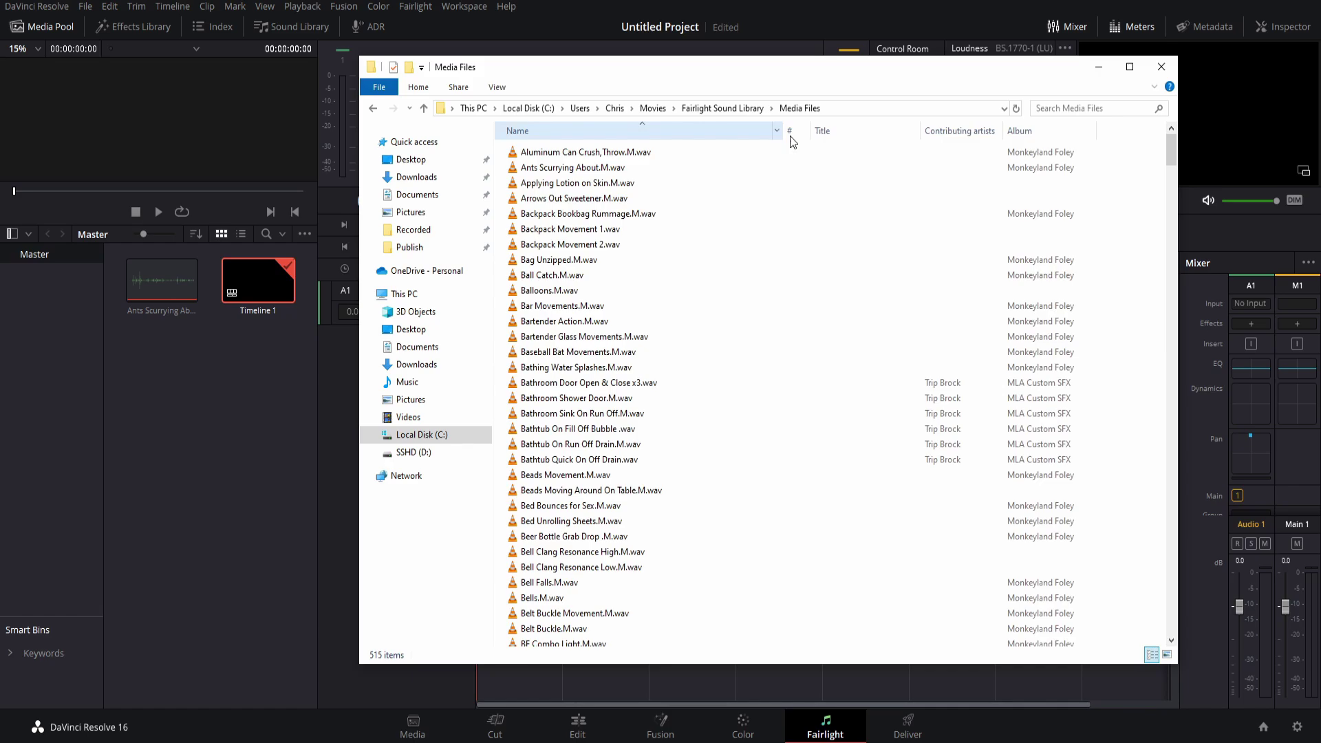
{"action": "left_click_drag", "start_coordinate": [1171, 146], "coordinate": [1170, 636]}
Import Zipper 1.wav into the Media Pool and place it on Audio 1 near 01:00:14.
{"action": "left_click_drag", "start_coordinate": [551, 605], "coordinate": [159, 117]}
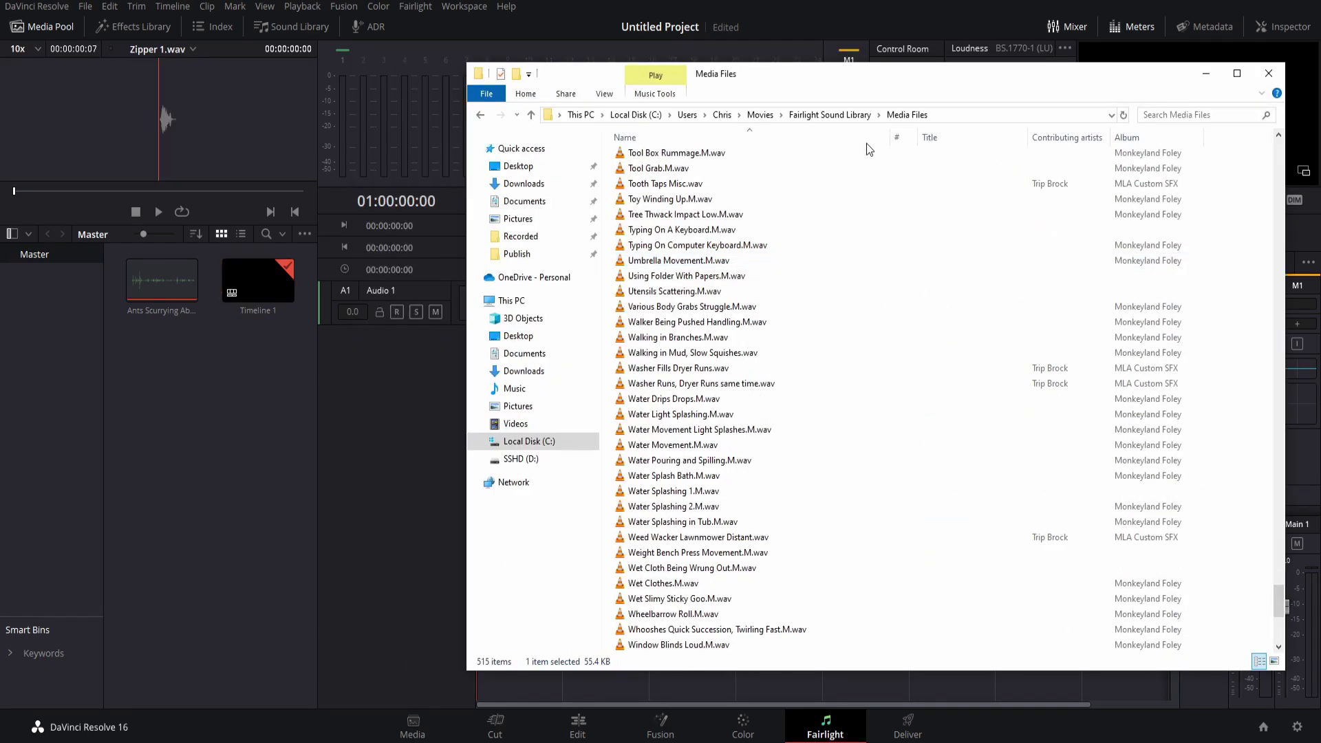
{"action": "scroll", "coordinate": [867, 158], "scroll_direction": "down", "scroll_amount": 8}
{"action": "left_click_drag", "start_coordinate": [722, 76], "coordinate": [845, 74]}
{"action": "left_click_drag", "start_coordinate": [796, 511], "coordinate": [76, 386]}
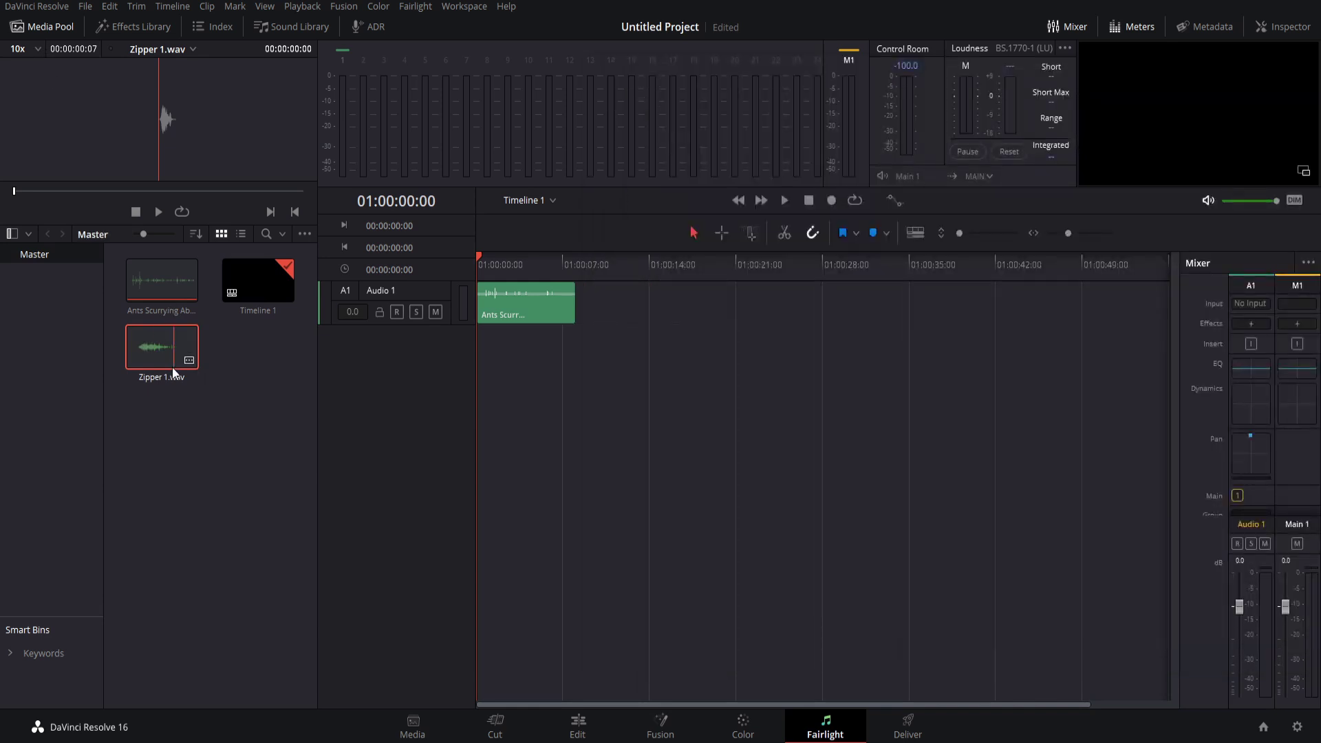
{"action": "left_click_drag", "start_coordinate": [173, 372], "coordinate": [668, 323]}
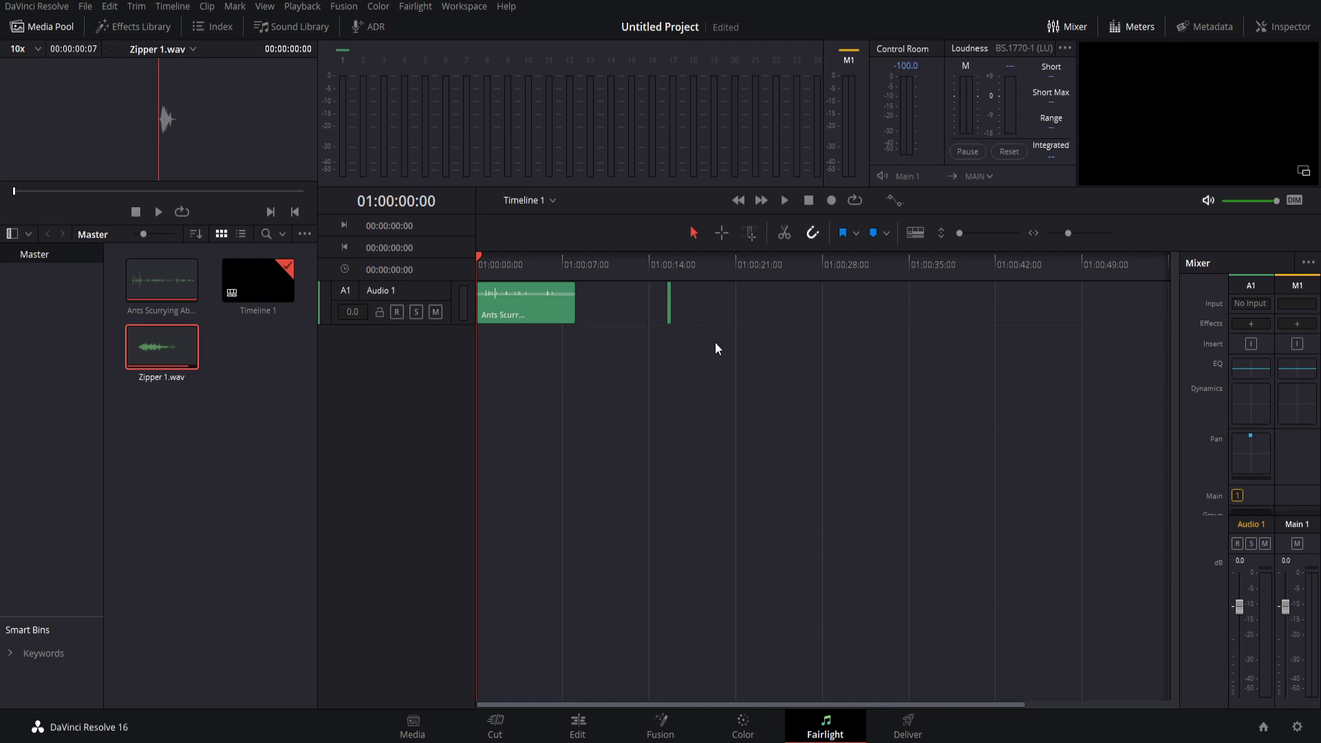
Switch the Sound Library source to Local Database and choose Add Library to pick a folder.
{"action": "key", "text": "ctrl+shift+l"}
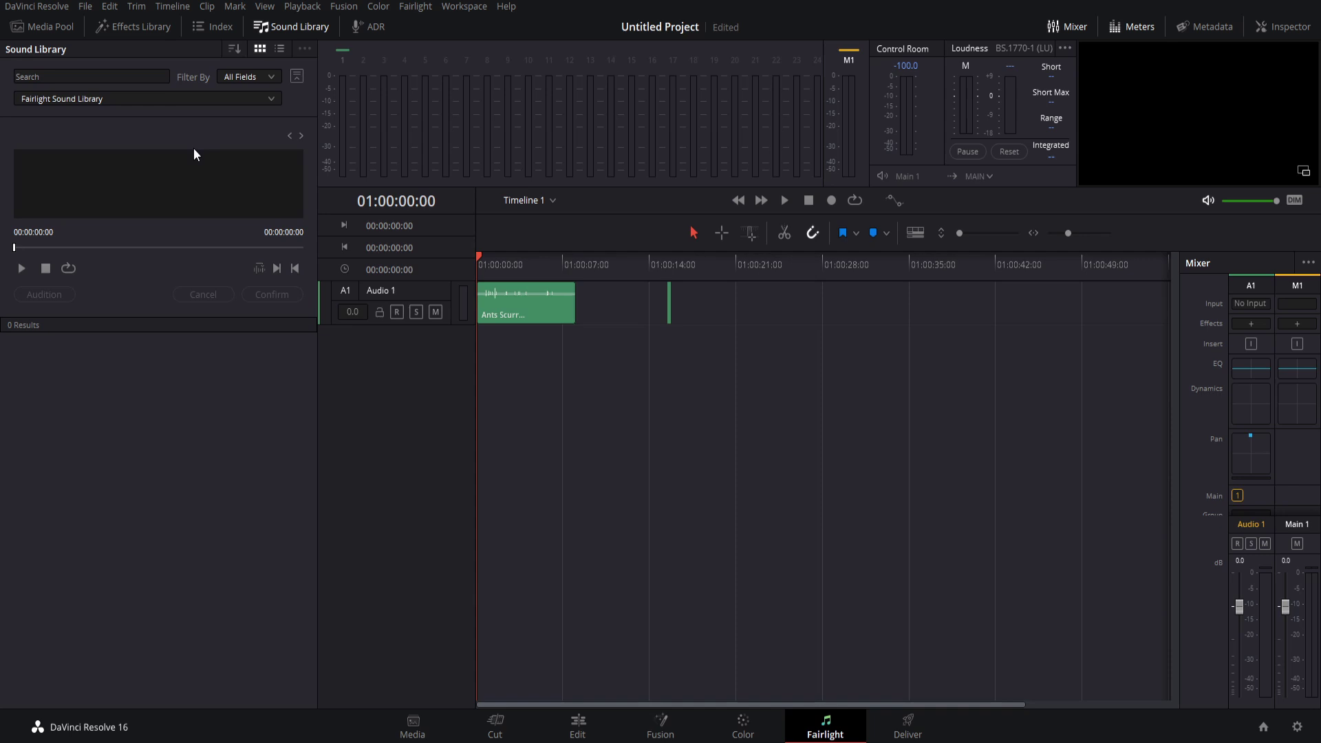
{"action": "left_click", "coordinate": [160, 99]}
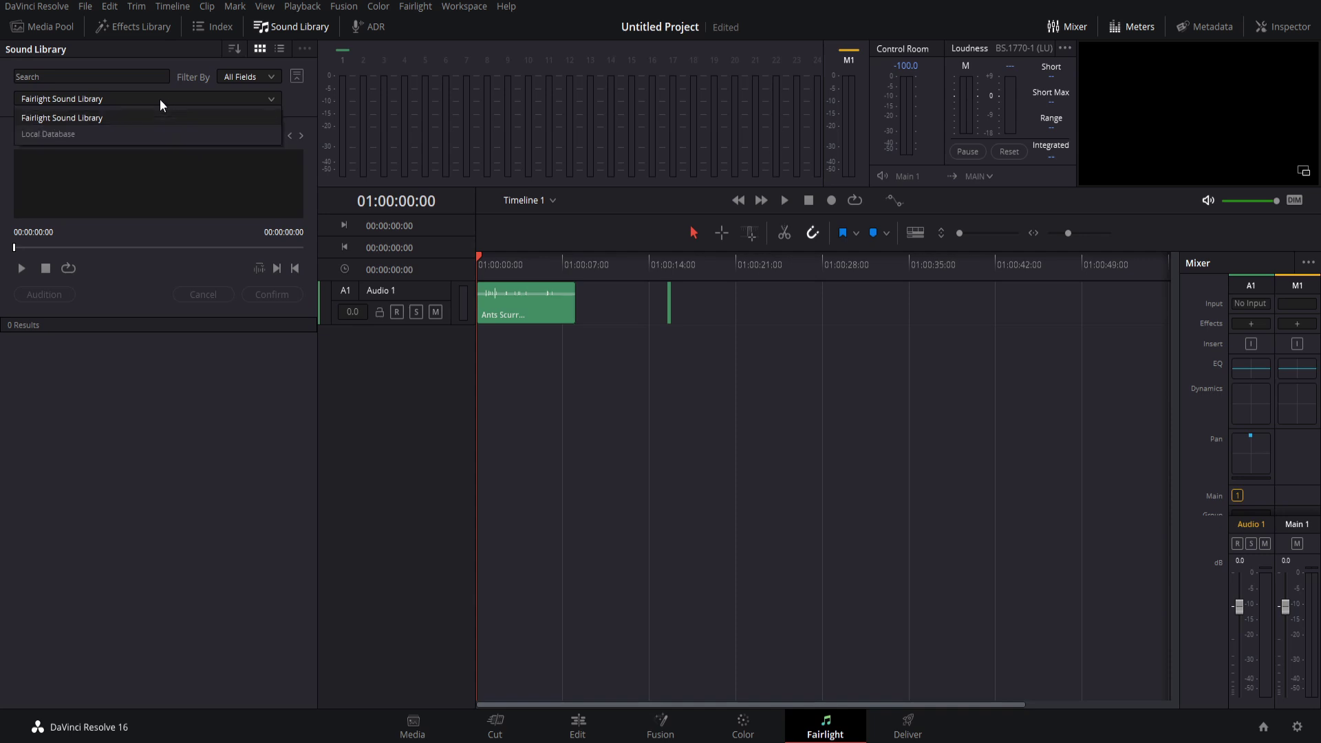
{"action": "left_click", "coordinate": [107, 136]}
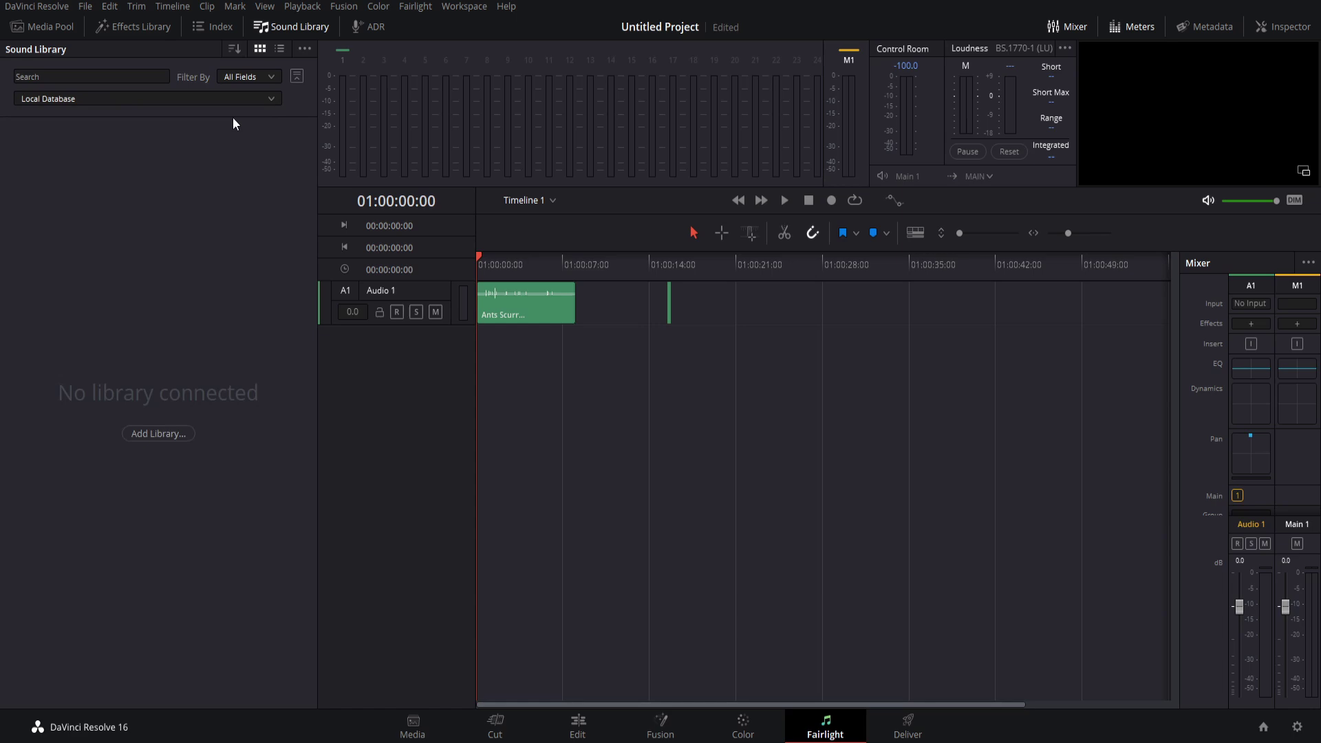
{"action": "left_click", "coordinate": [305, 48]}
{"action": "left_click", "coordinate": [311, 66]}
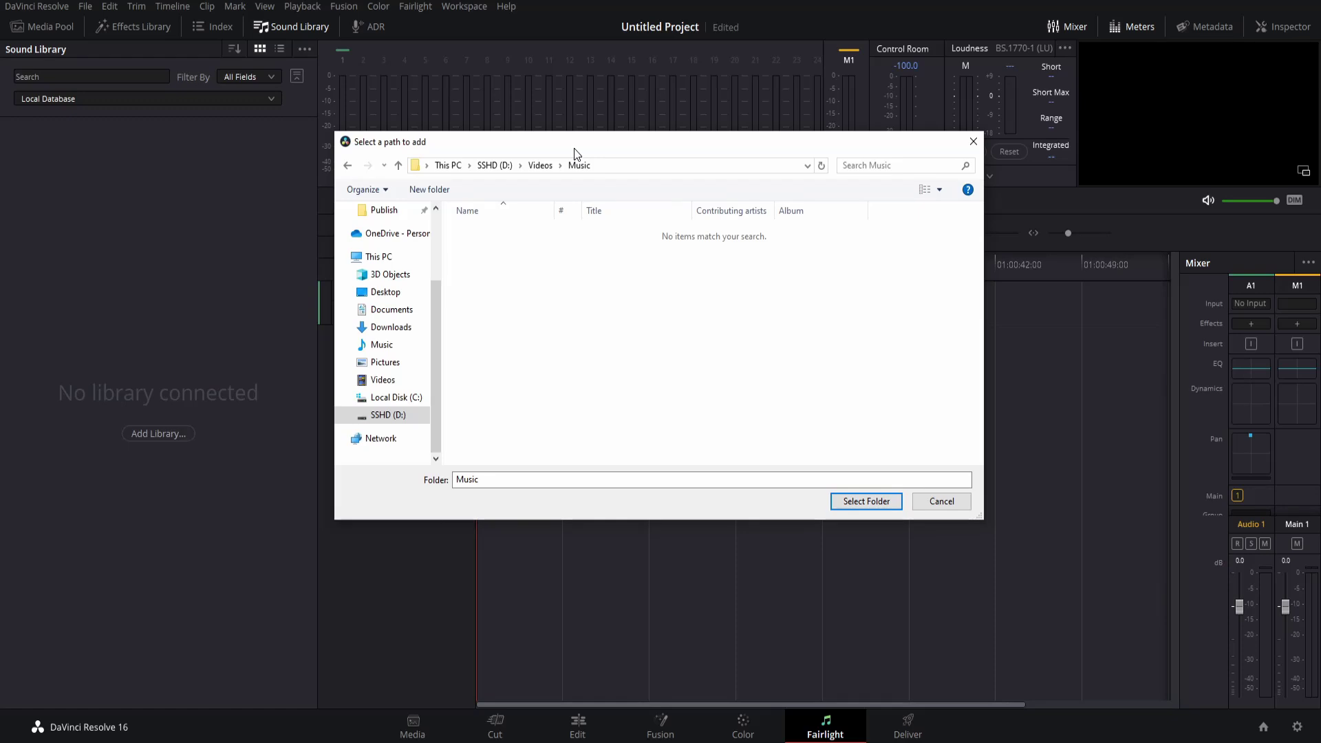
Add the Music folder, search 'kevin mac' and drop 3918-inspired-by-kevin-macleod.mp3 onto a new Audio 2 track.
{"action": "left_click", "coordinate": [866, 501]}
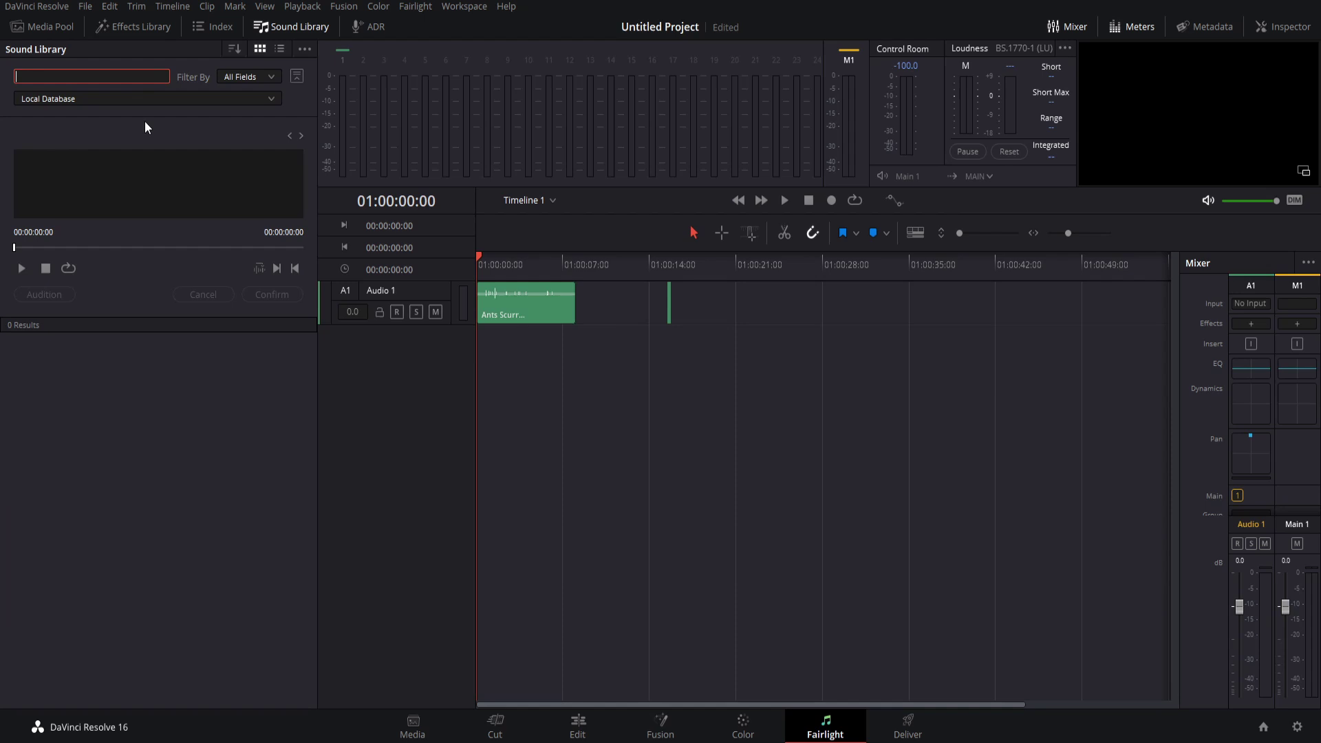
{"action": "type", "text": "kevin mac"}
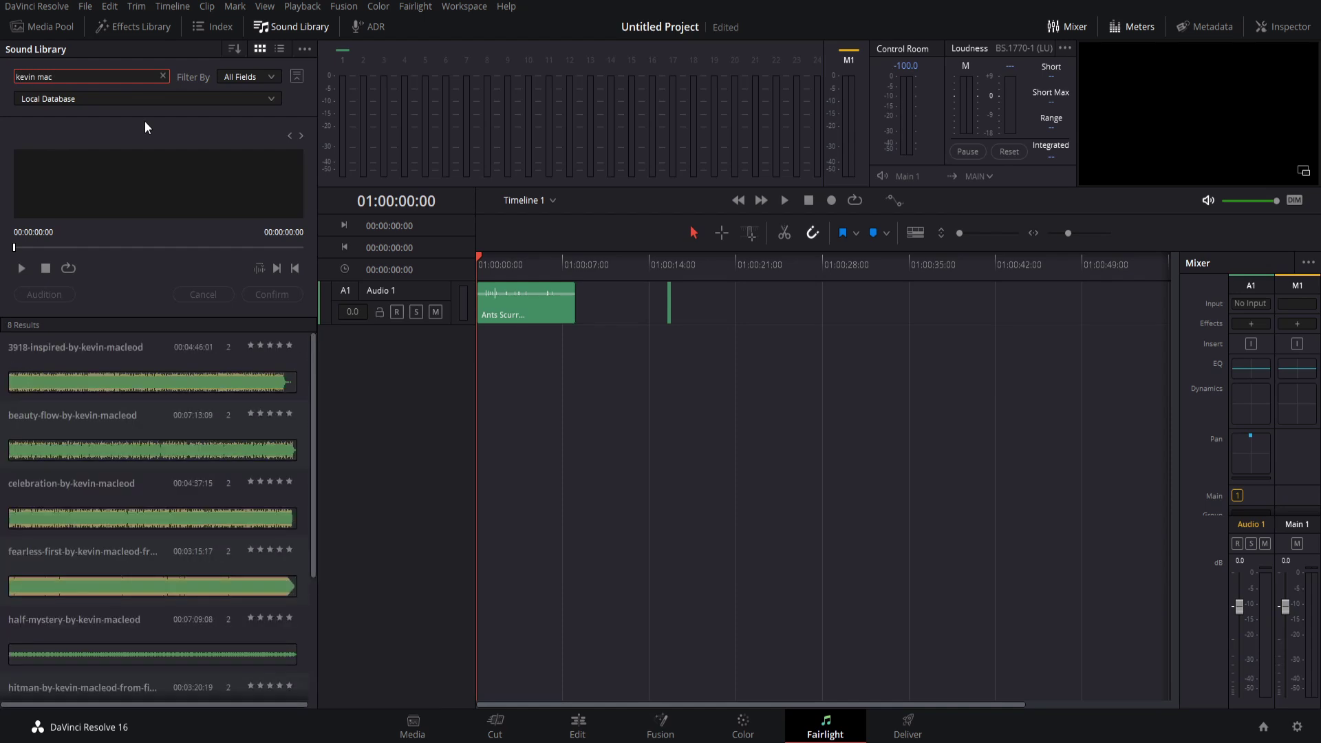
{"action": "scroll", "coordinate": [160, 373], "scroll_direction": "down", "scroll_amount": 3}
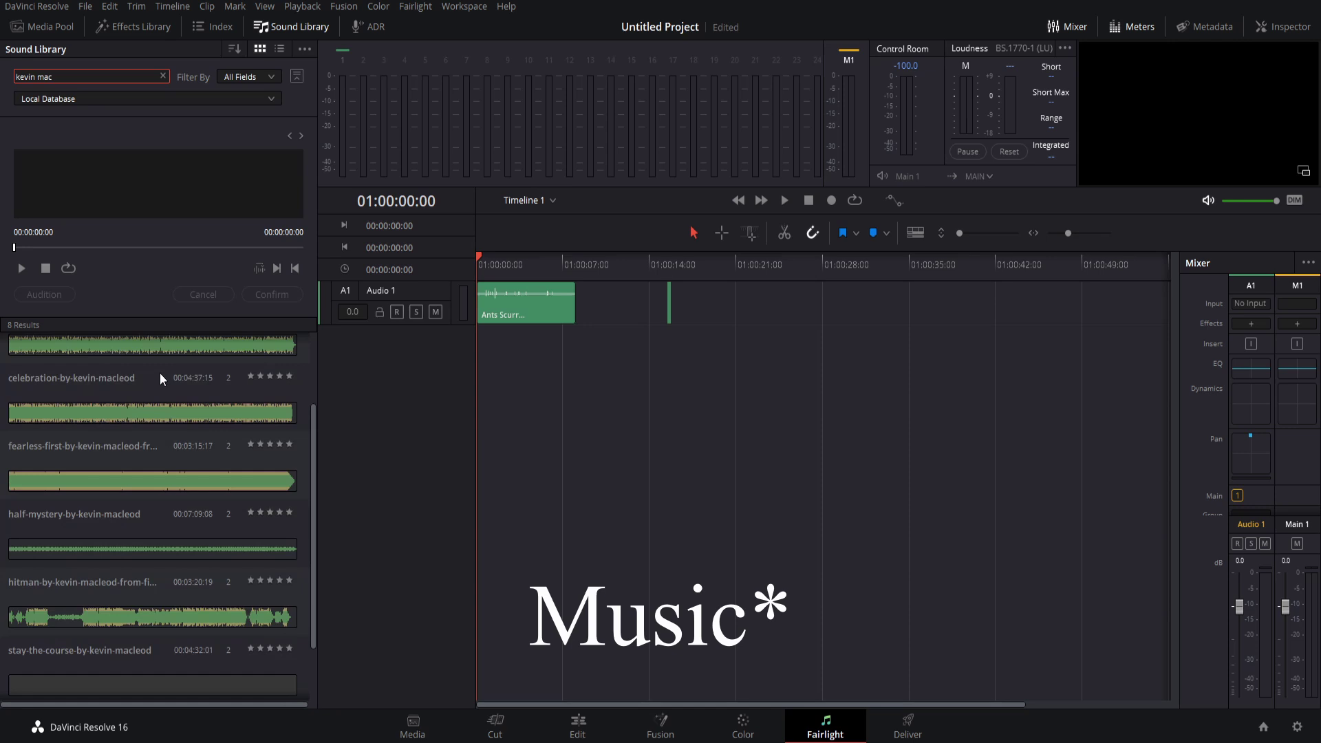
{"action": "scroll", "coordinate": [160, 372], "scroll_direction": "up", "scroll_amount": 3}
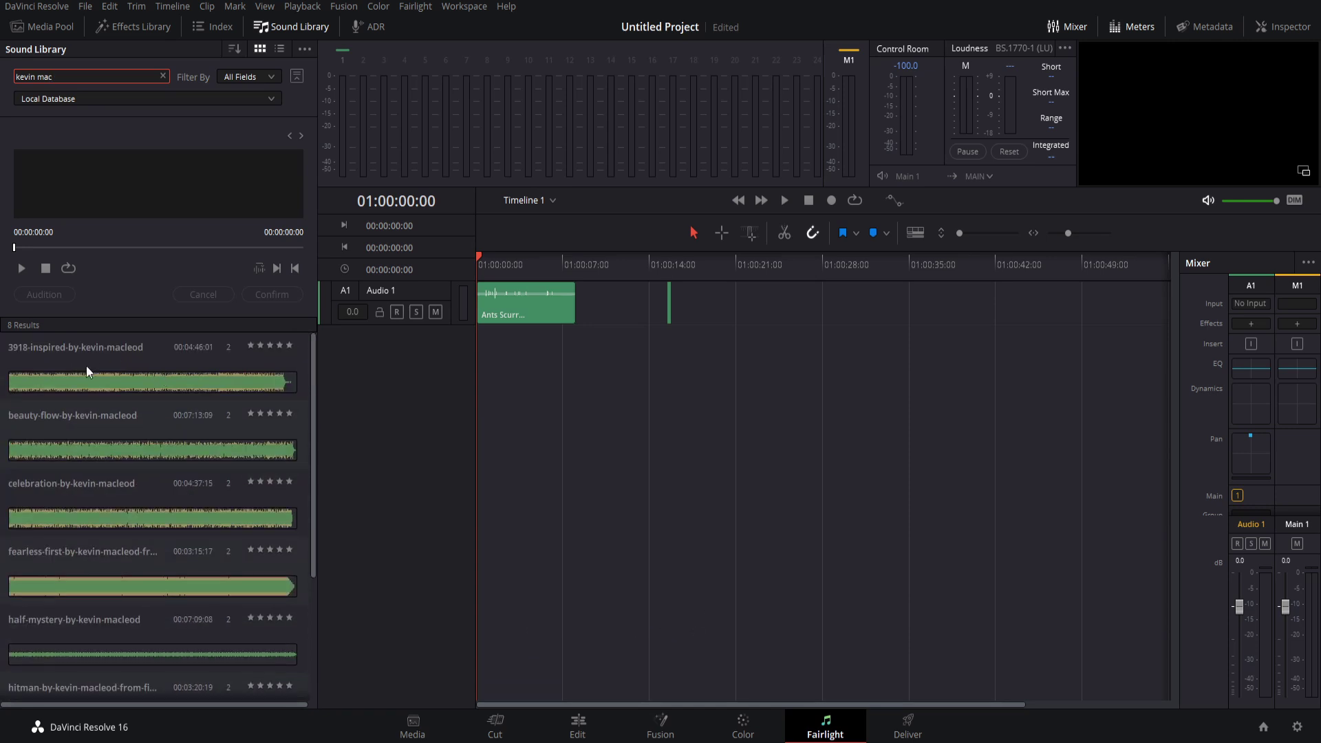
{"action": "left_click_drag", "start_coordinate": [125, 386], "coordinate": [479, 341]}
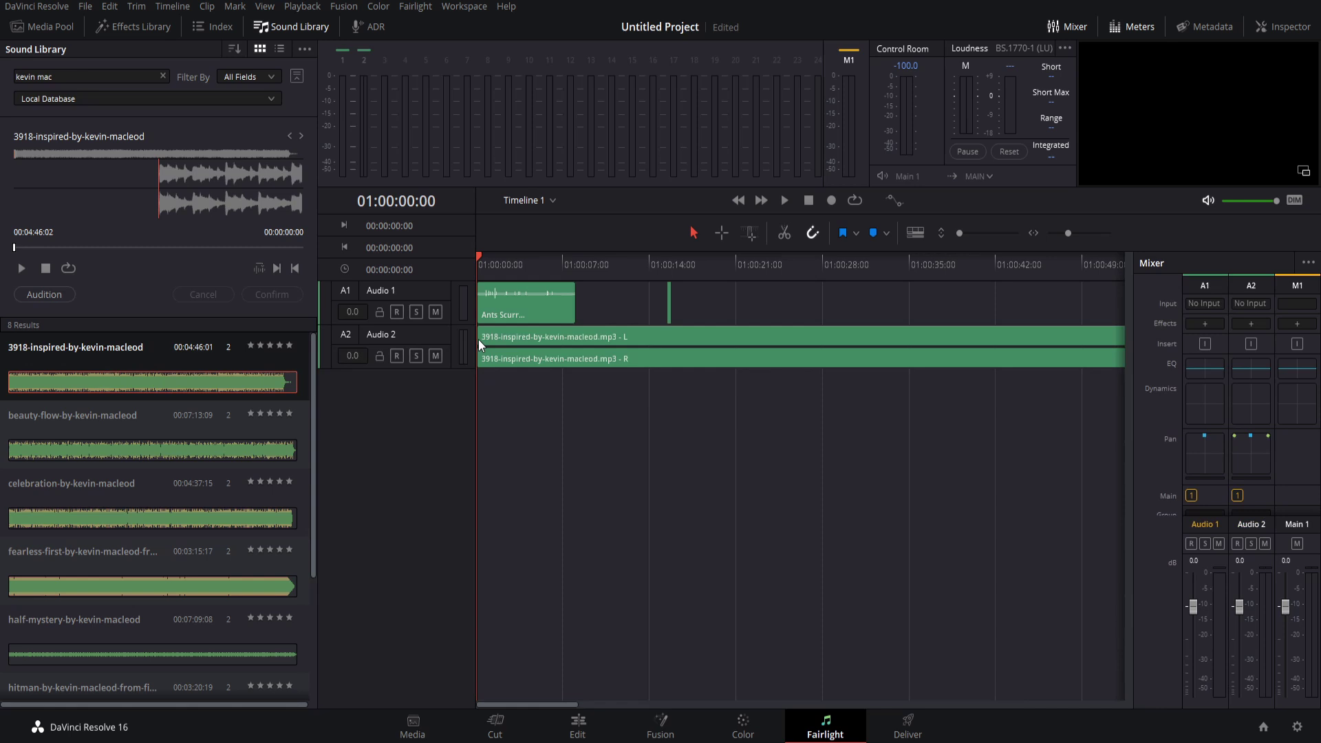